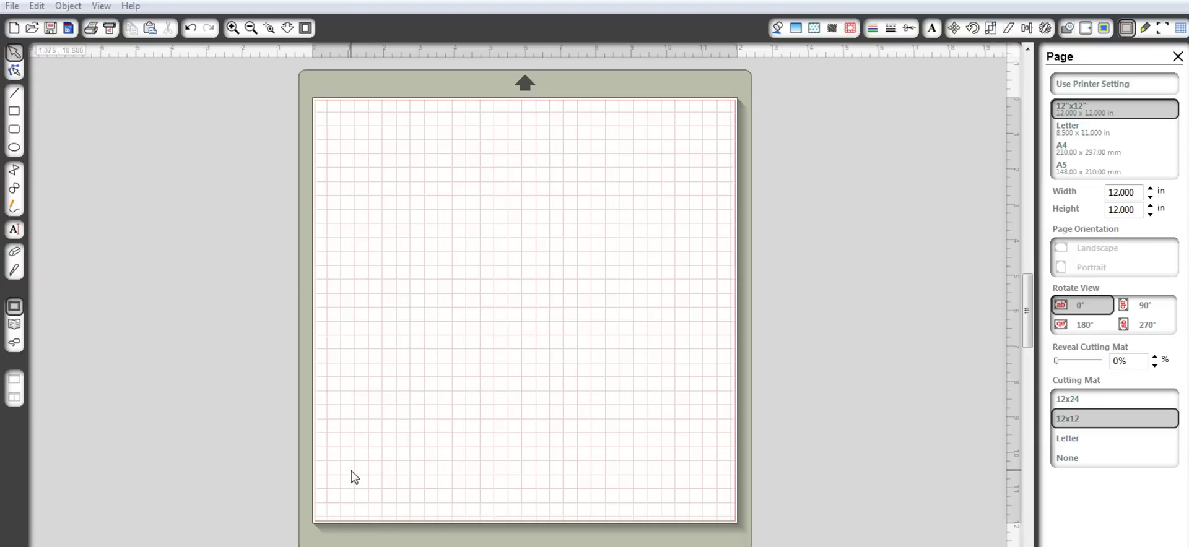
Import BUZZ BACKGROUND LARGE to My Library, with file type set to All Files.
left_click(13, 7)
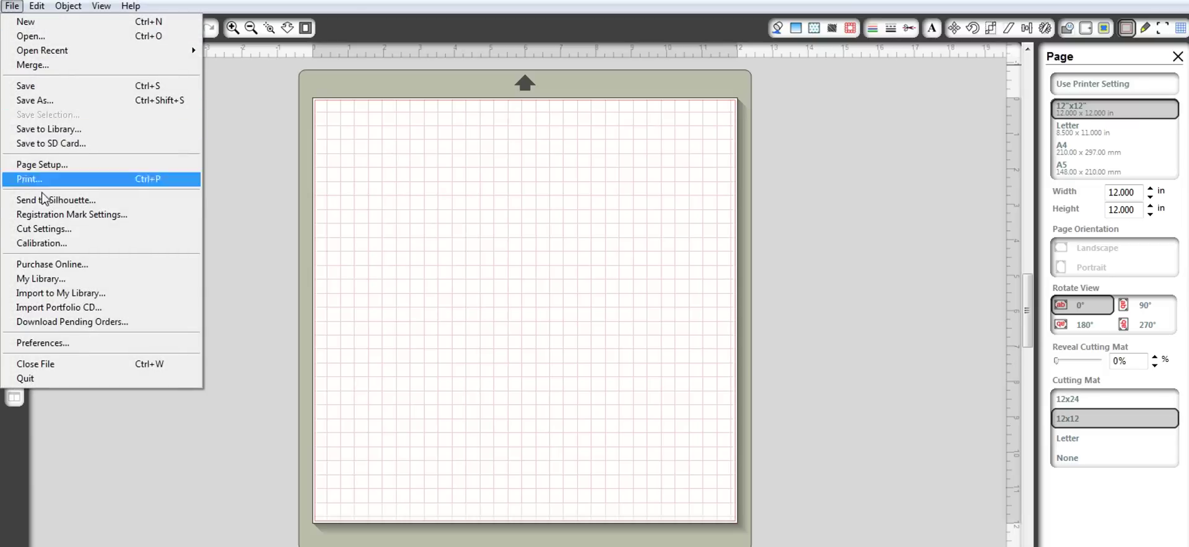
left_click(109, 296)
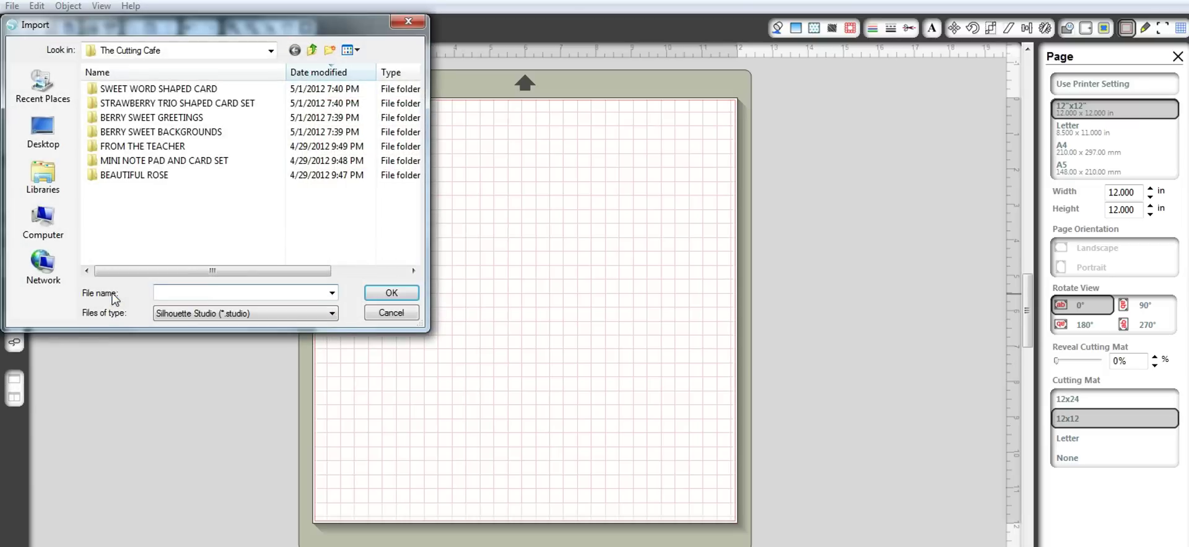
left_click(186, 314)
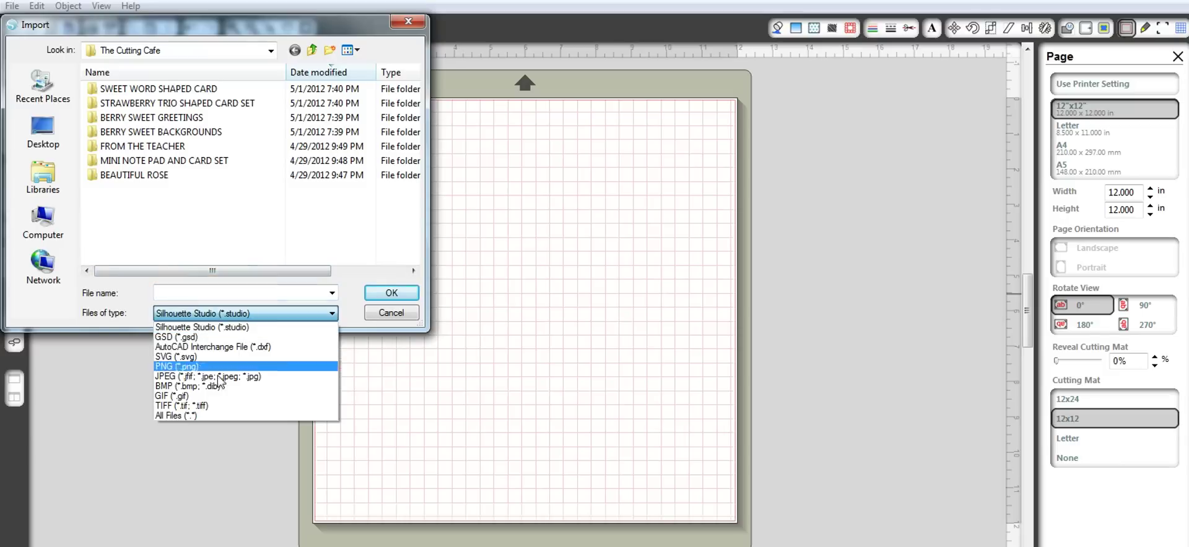
left_click(198, 421)
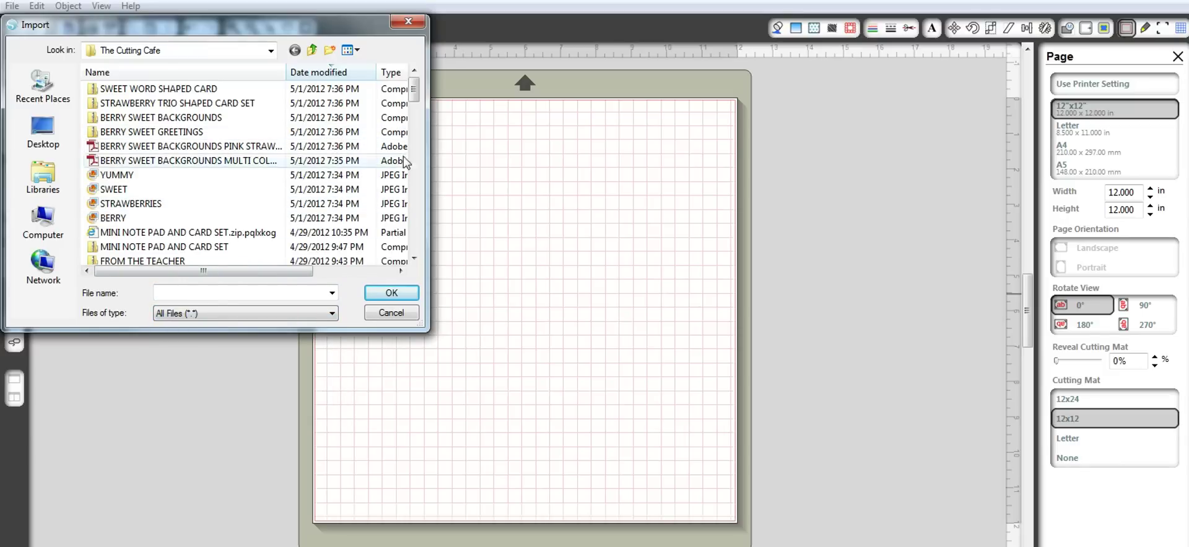
left_click_drag(414, 96, 431, 243)
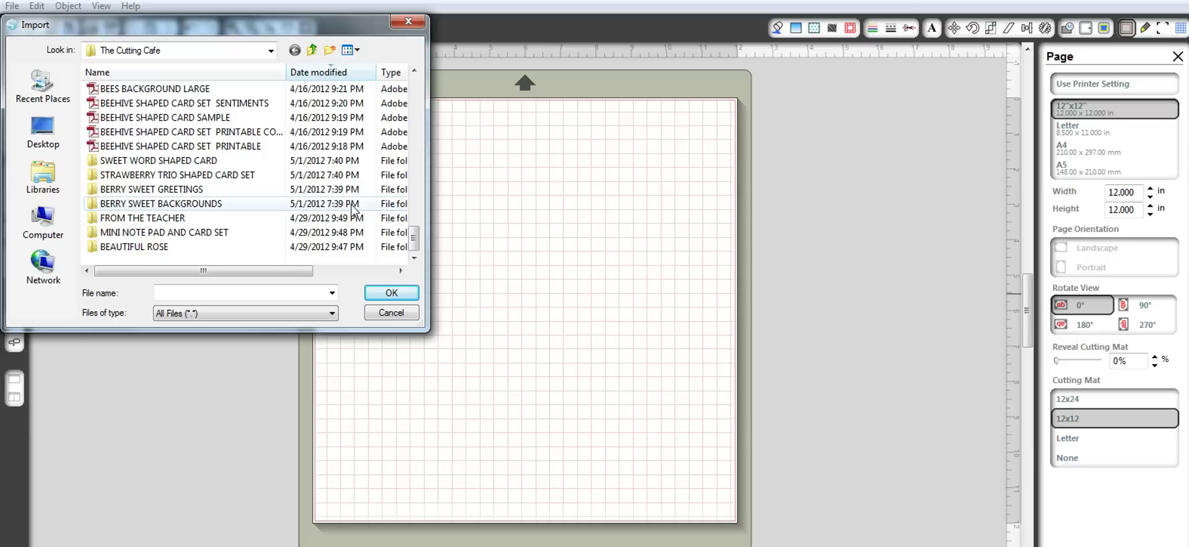
left_click_drag(415, 241, 415, 234)
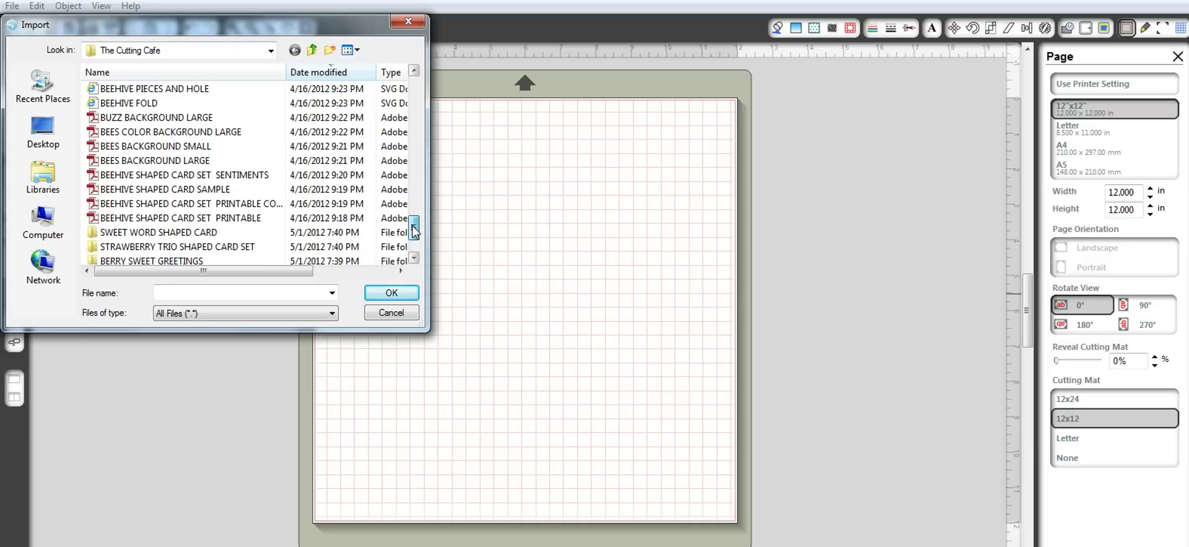
left_click(186, 119)
left_click(391, 293)
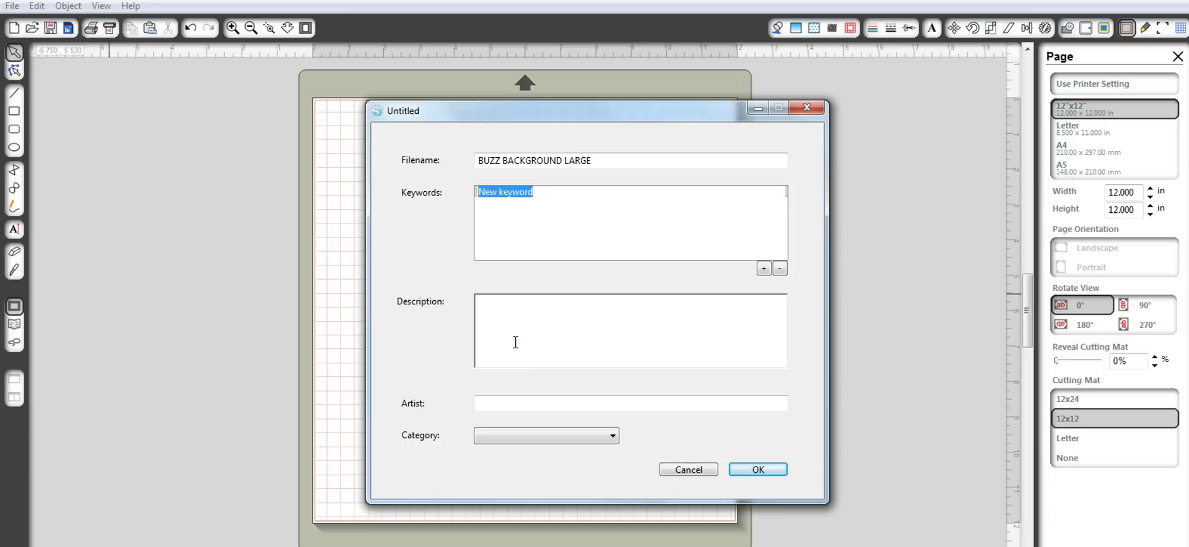
Enter 'The Cutting Cage' as artist, confirm the import, and dismiss the unsupported-file error.
left_click(509, 315)
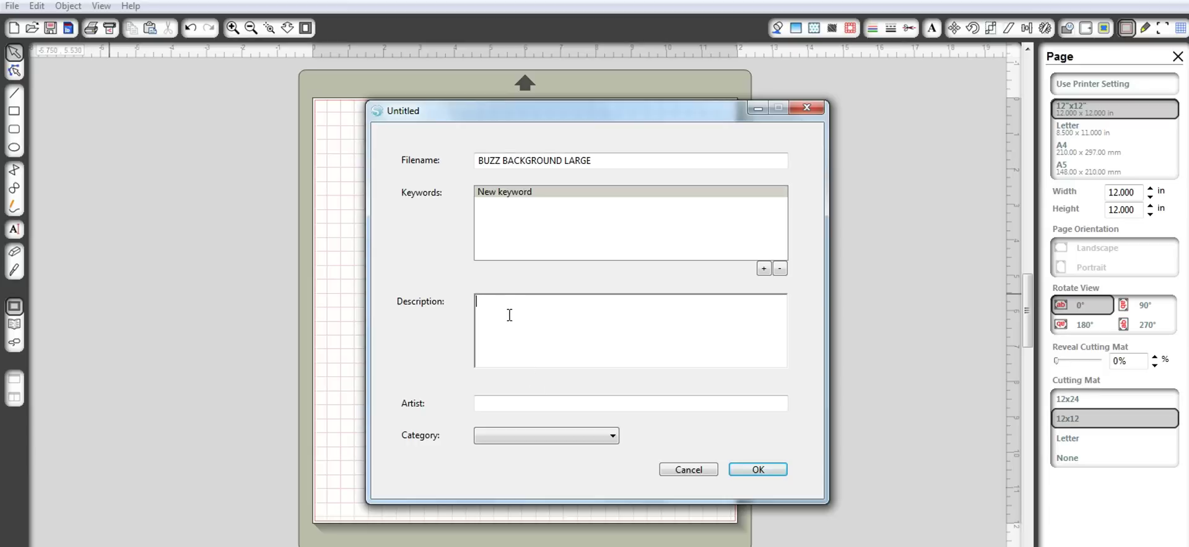
left_click(498, 403)
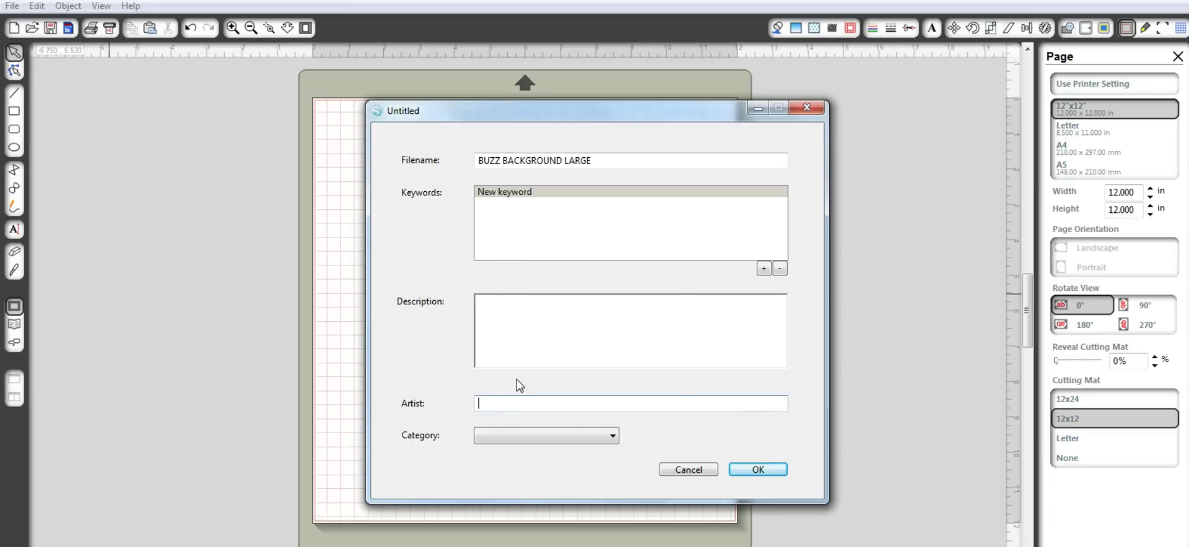
type("The Cu")
type("tting Cage")
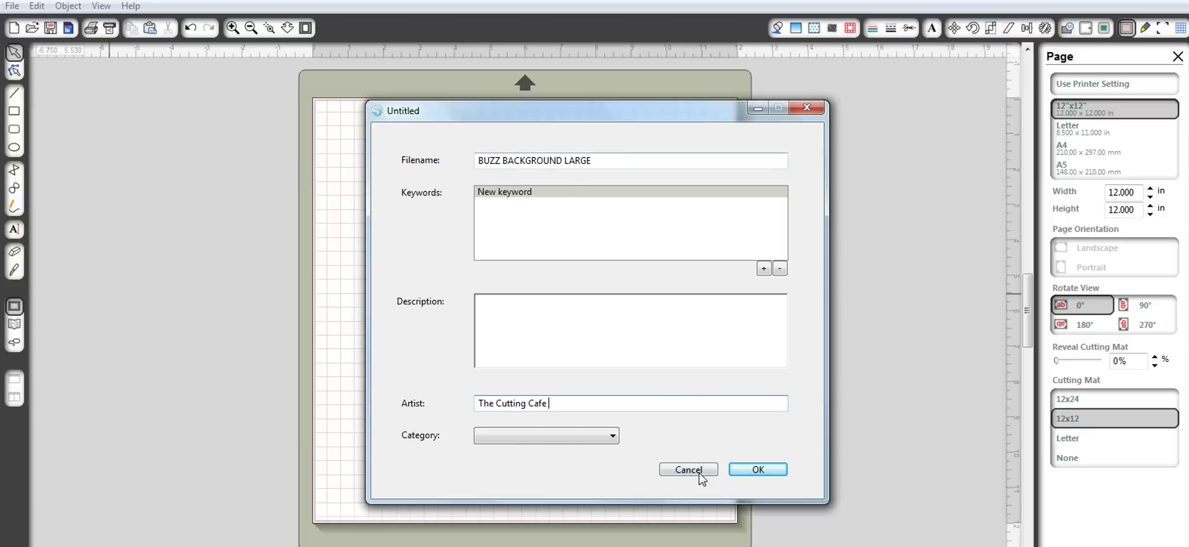
left_click(753, 469)
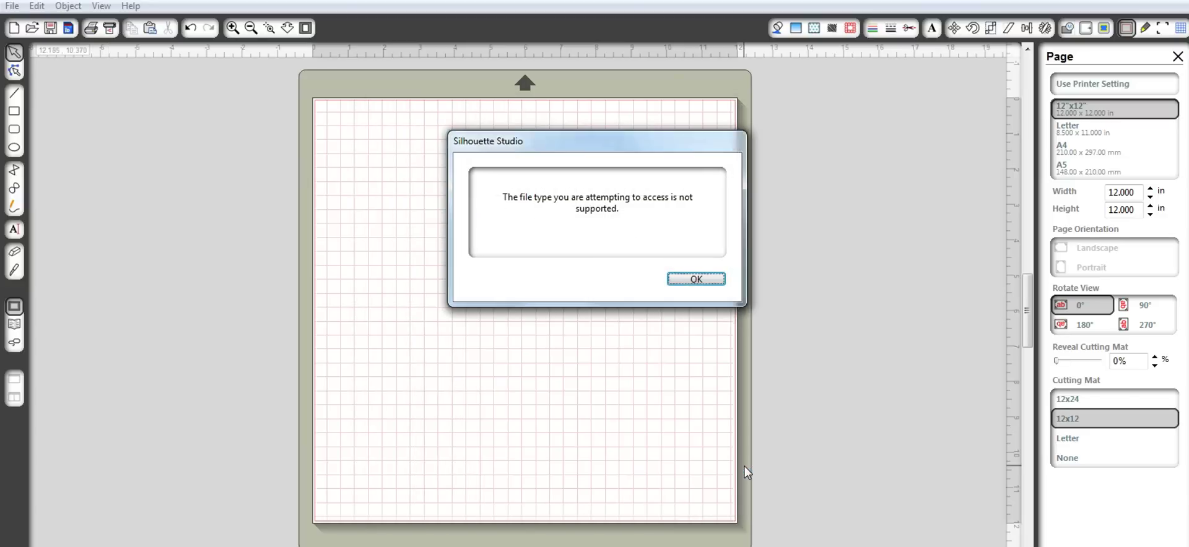
left_click(687, 281)
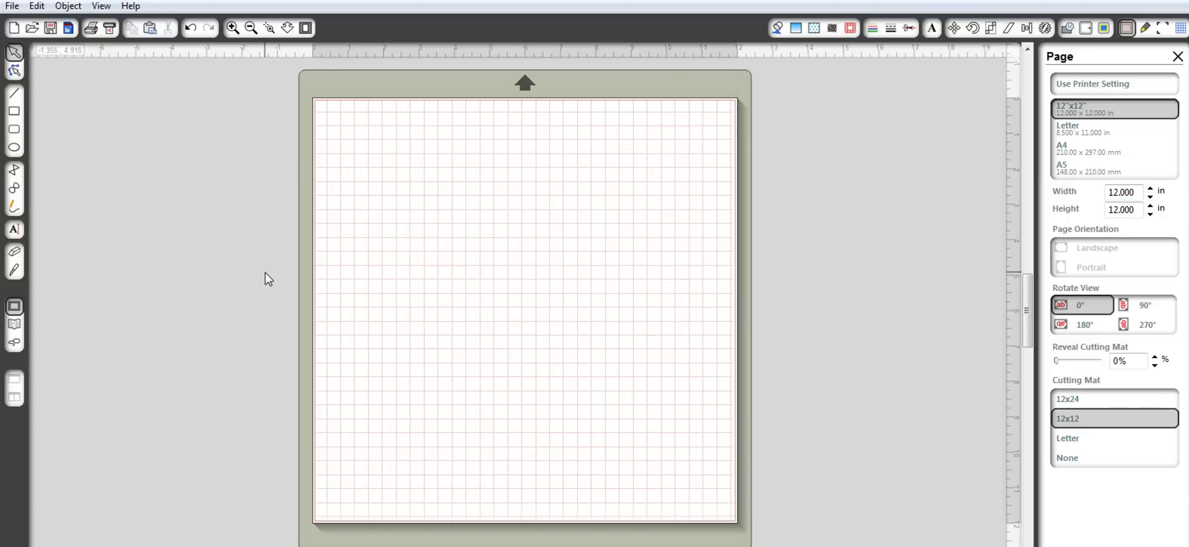
Start another library import from the home folder with All Files listed.
left_click(12, 6)
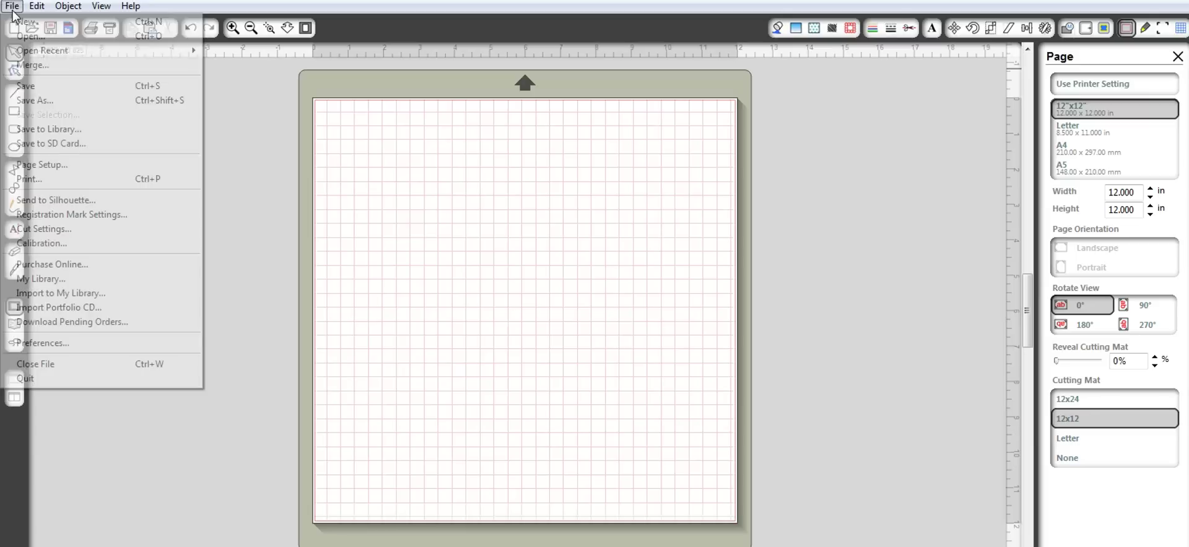
left_click(49, 299)
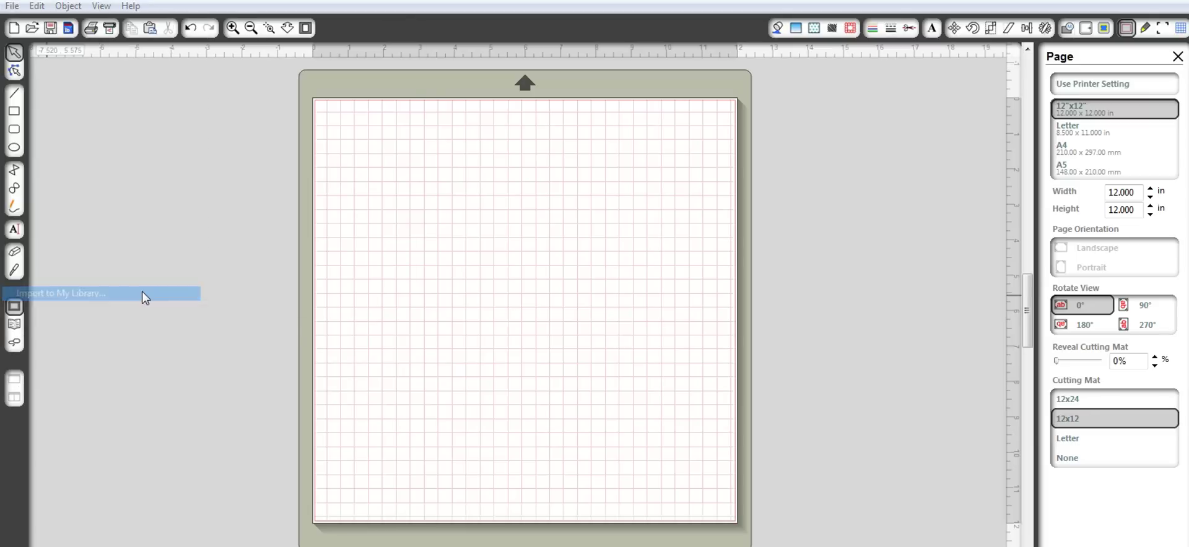
left_click(183, 50)
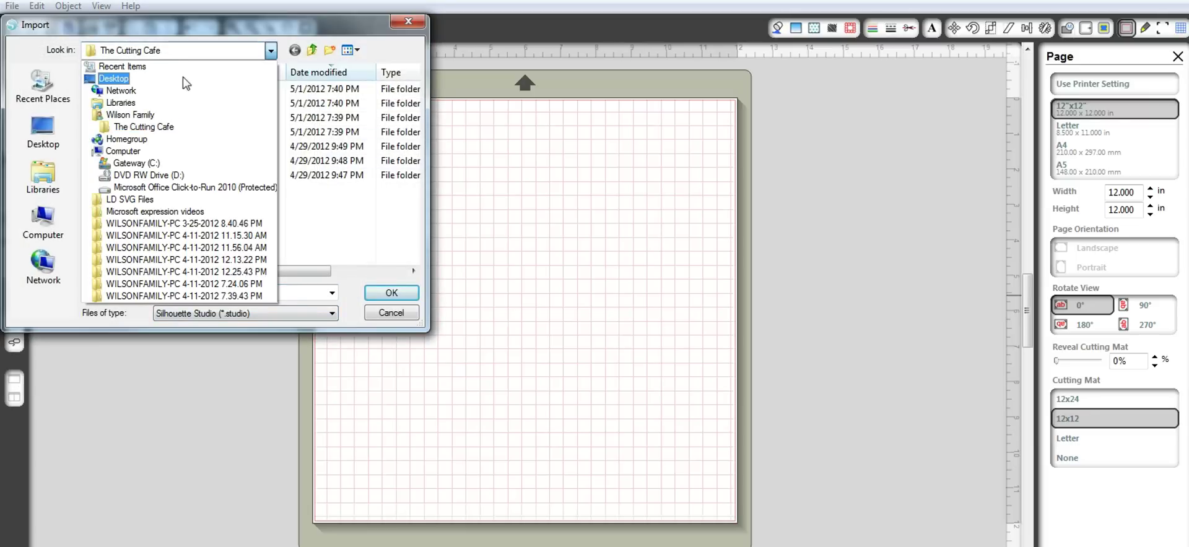
left_click(134, 119)
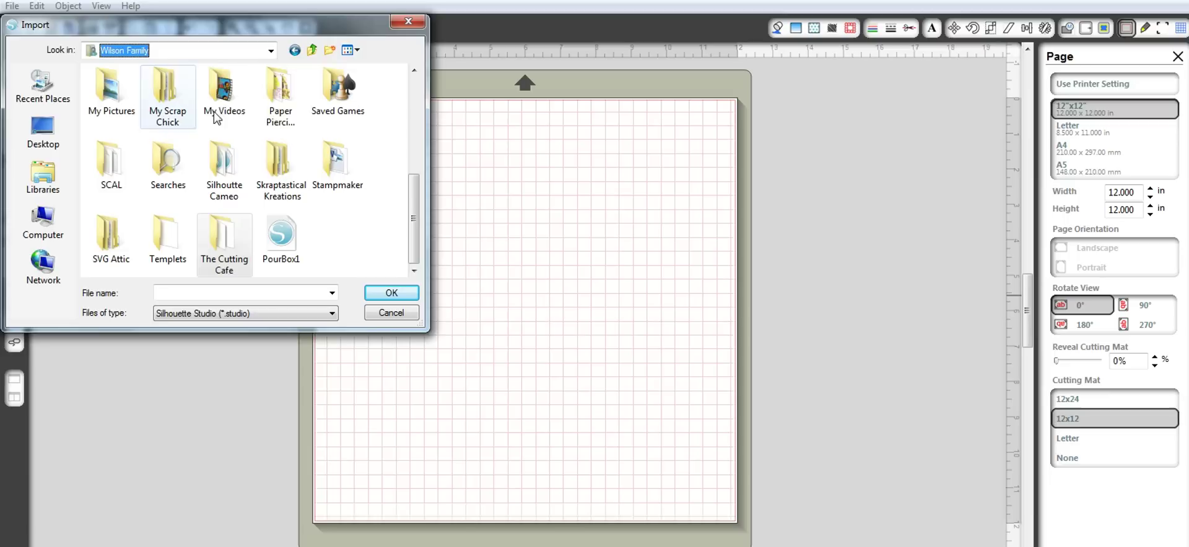
left_click(333, 314)
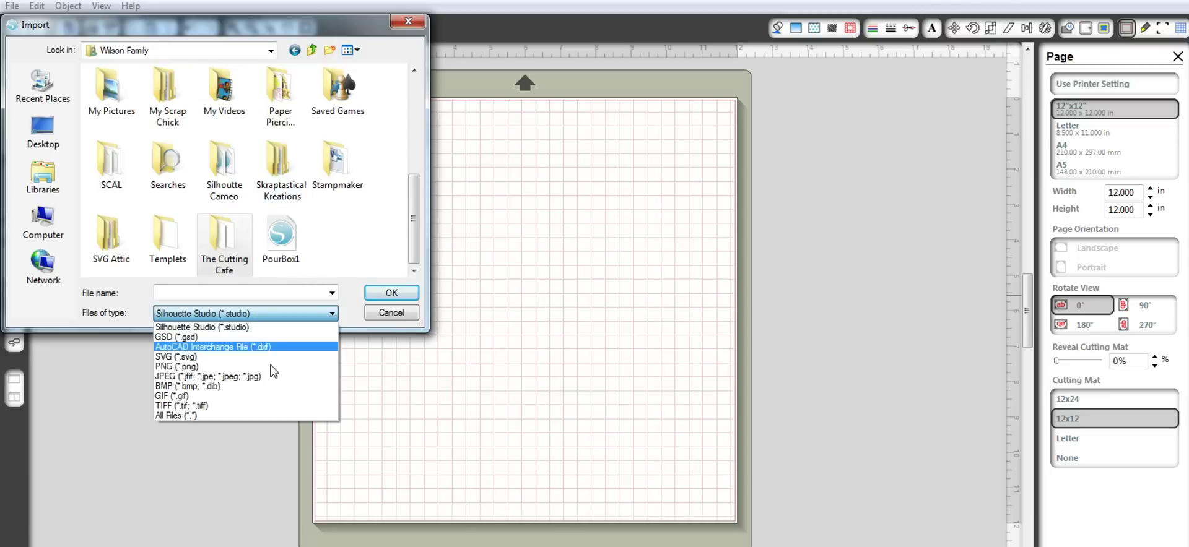
left_click(248, 419)
Browse to Skraptastical Kreations > tag-album > Tag Album and import Tag Album SVG.
mouse_move(414, 196)
left_mouse_down()
mouse_move(427, 247)
mouse_move(415, 189)
mouse_move(415, 209)
left_mouse_up()
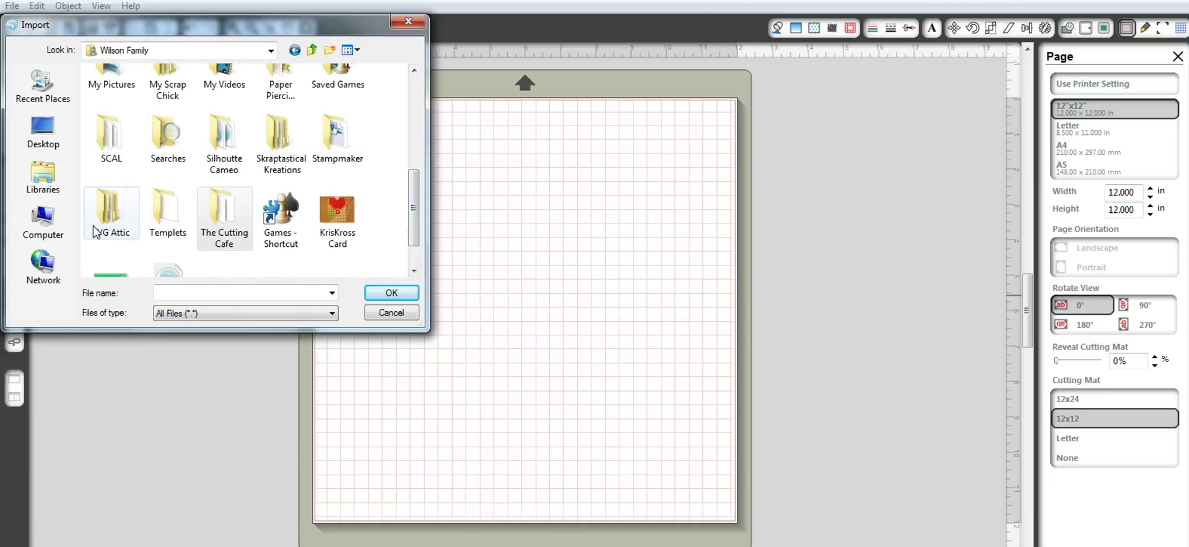
double_click(280, 143)
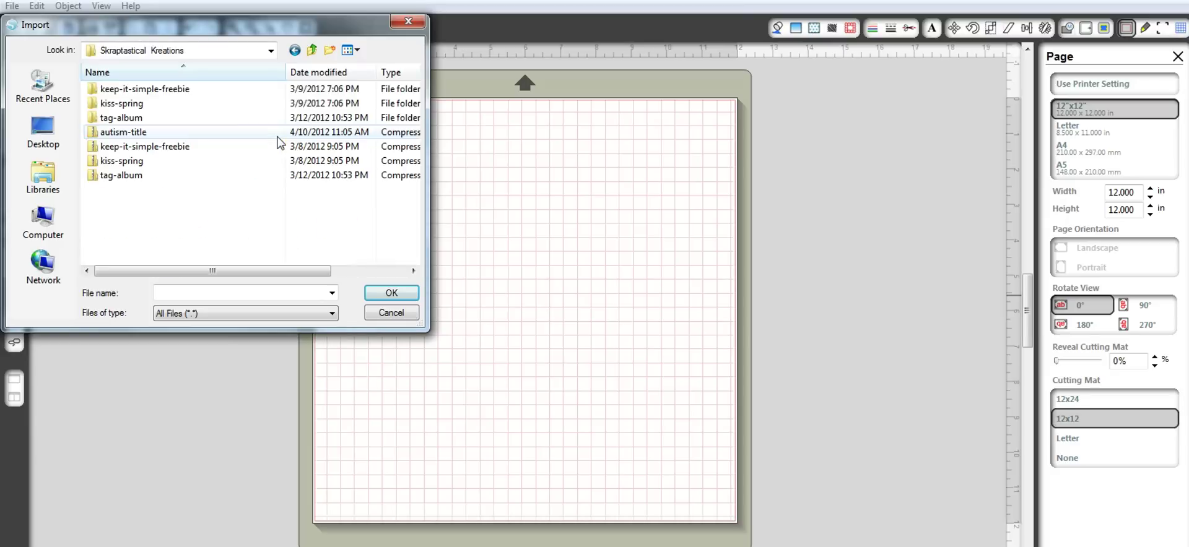
double_click(137, 118)
double_click(129, 91)
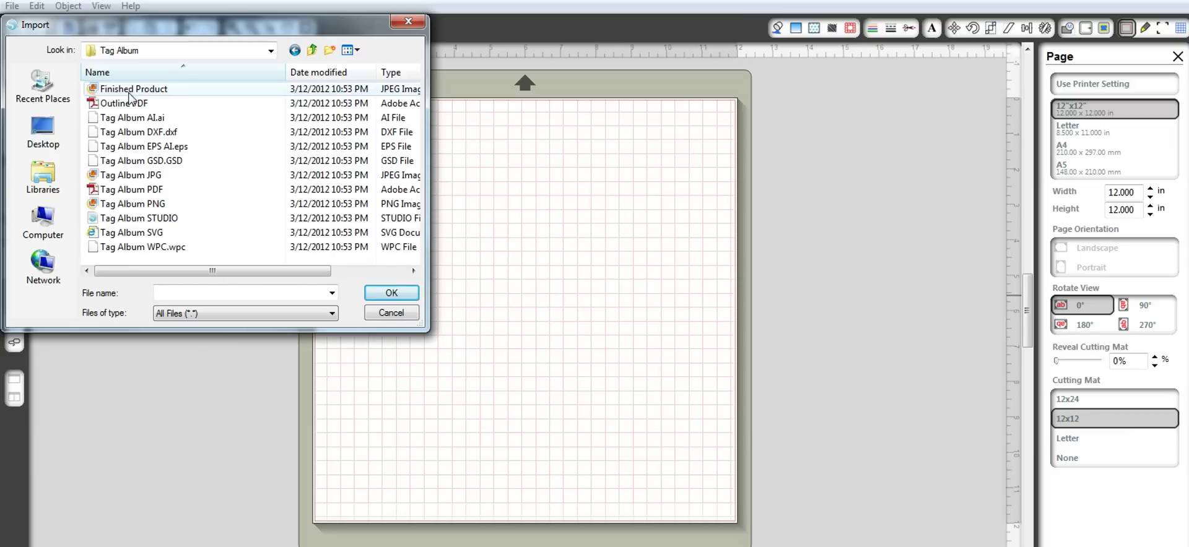
left_click(130, 233)
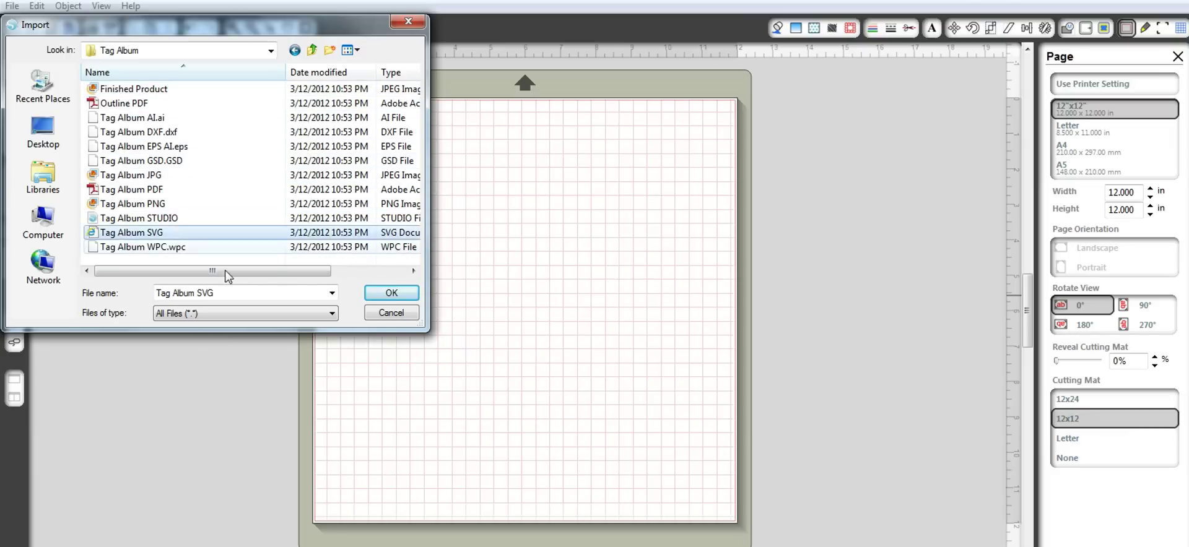
left_click(390, 293)
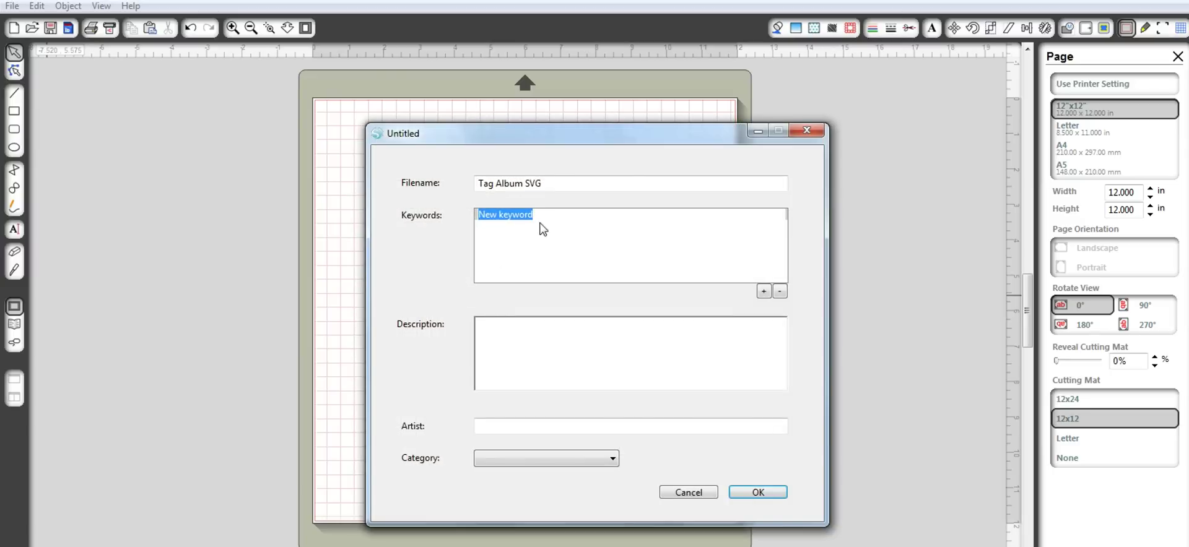
Credit 'Scraptastical Kreations' as the artist and save the import details.
left_click(505, 424)
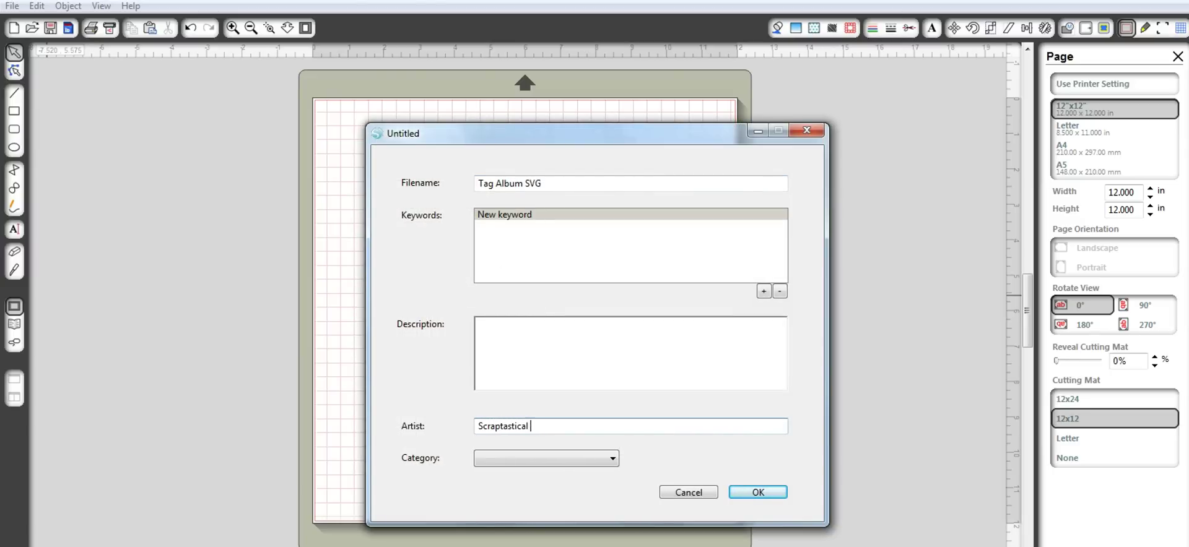
type("Scraptastical Kreations")
left_click(761, 493)
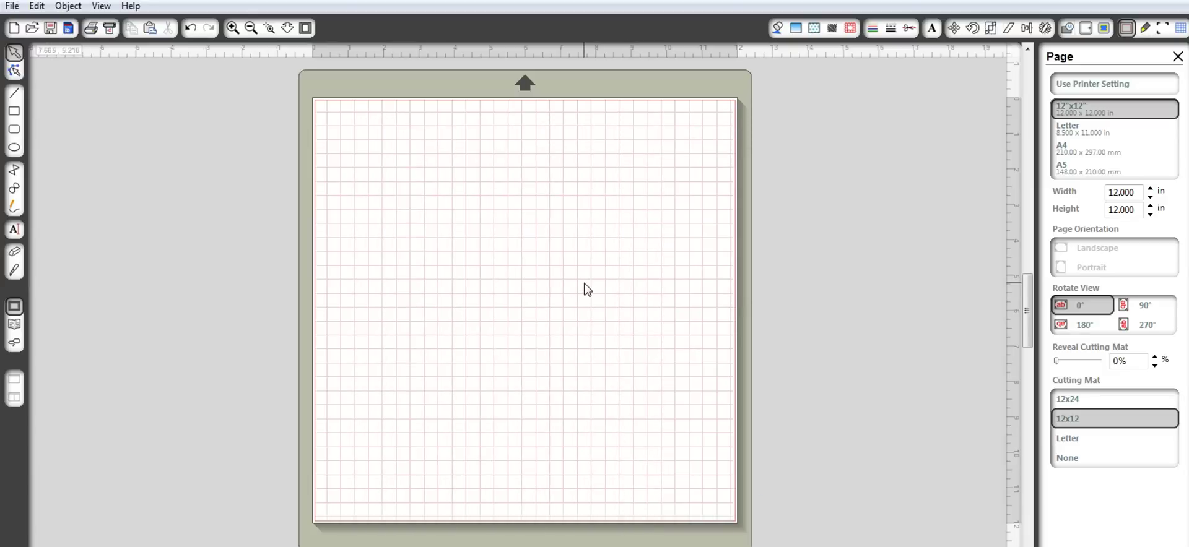
Open the design library, close it back to the mat, then reopen it.
left_click(16, 326)
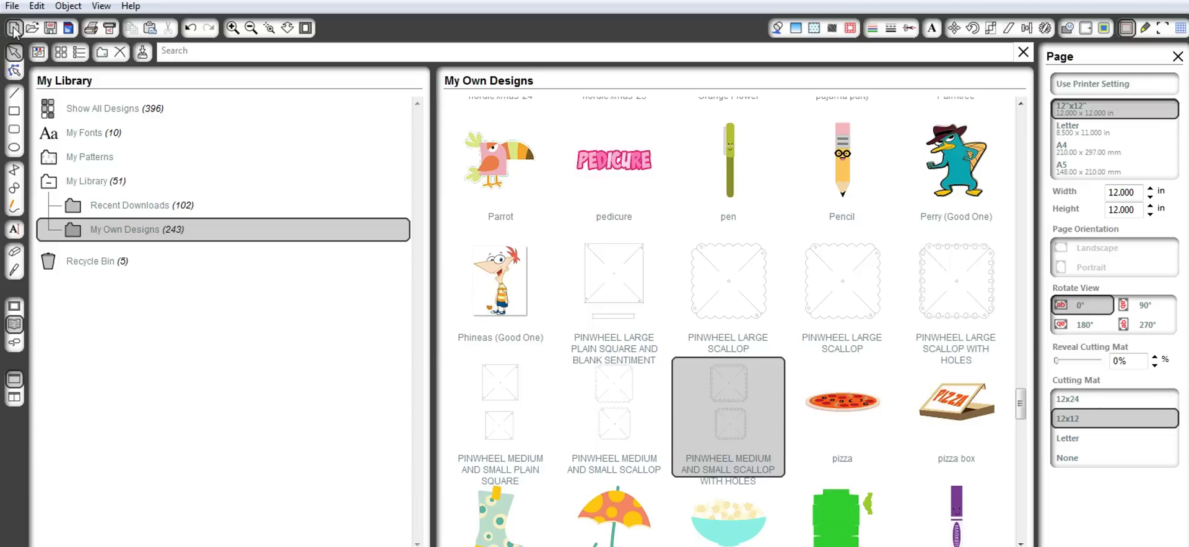
left_click(13, 52)
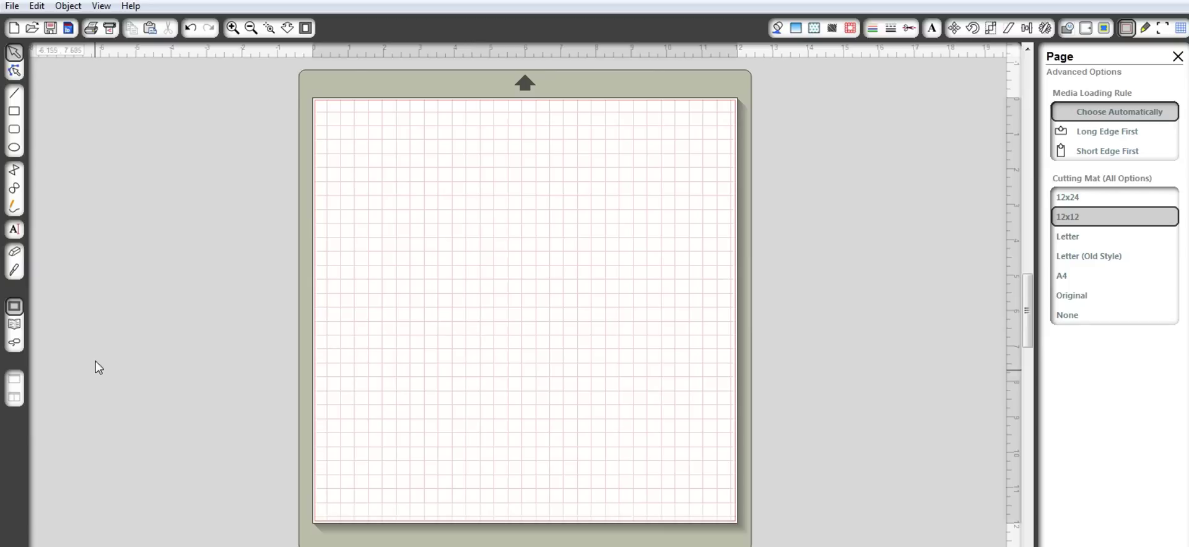
left_click(15, 325)
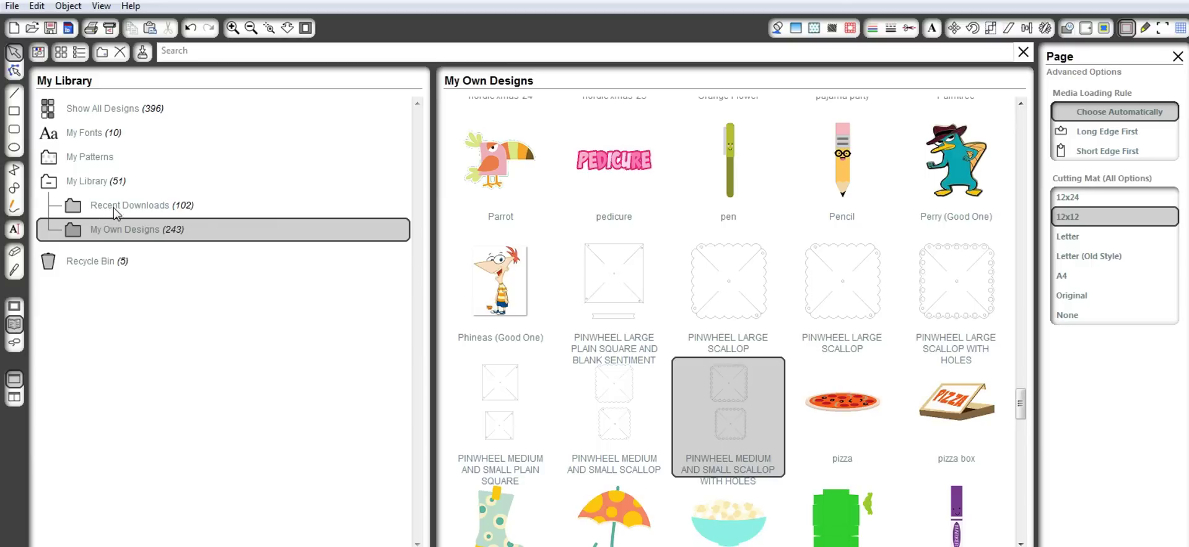
Open the My Own Designs folder and scroll down to the PINWHEEL designs.
left_click(149, 211)
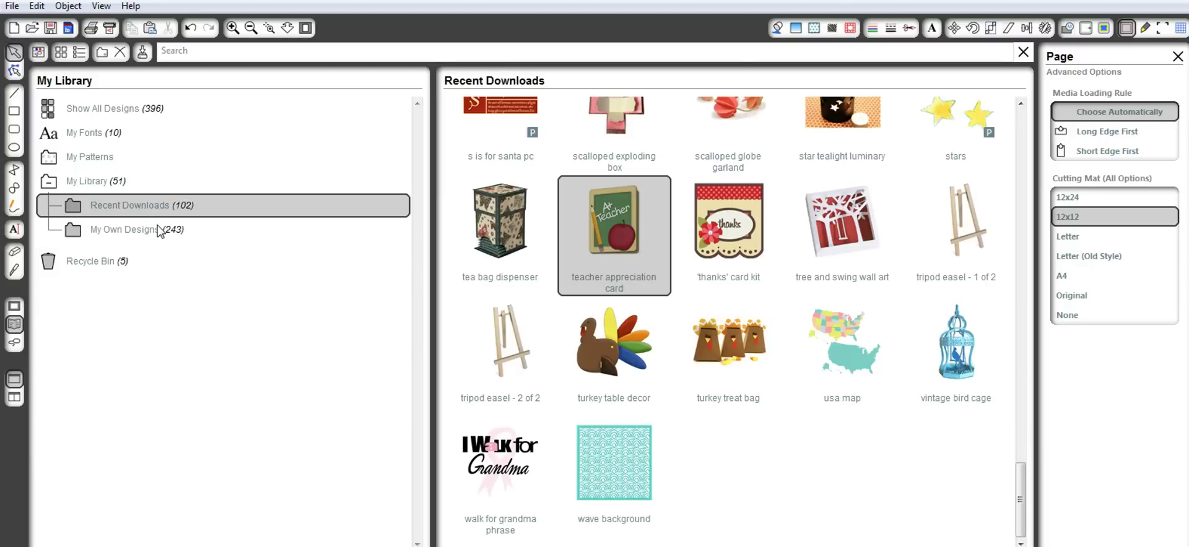
left_click(144, 229)
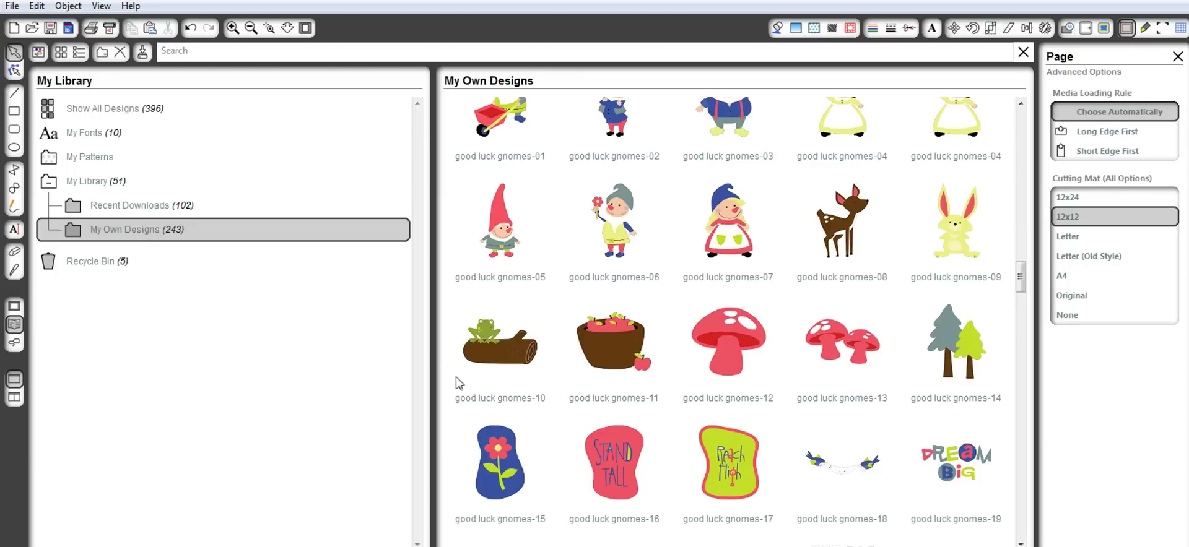
scroll(712, 390, "up", 4)
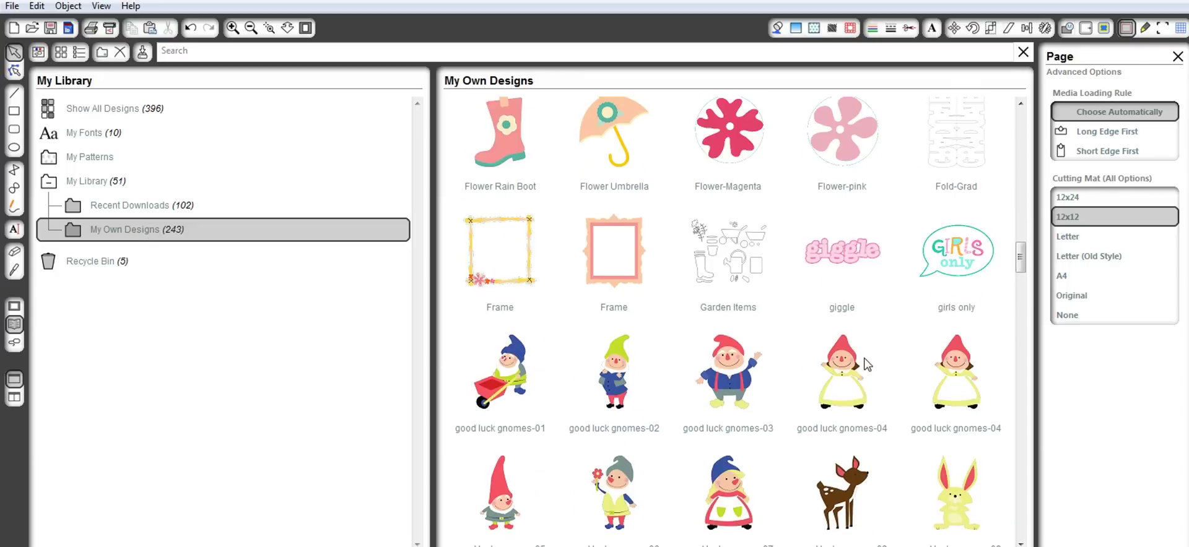
scroll(867, 364, "up", 10)
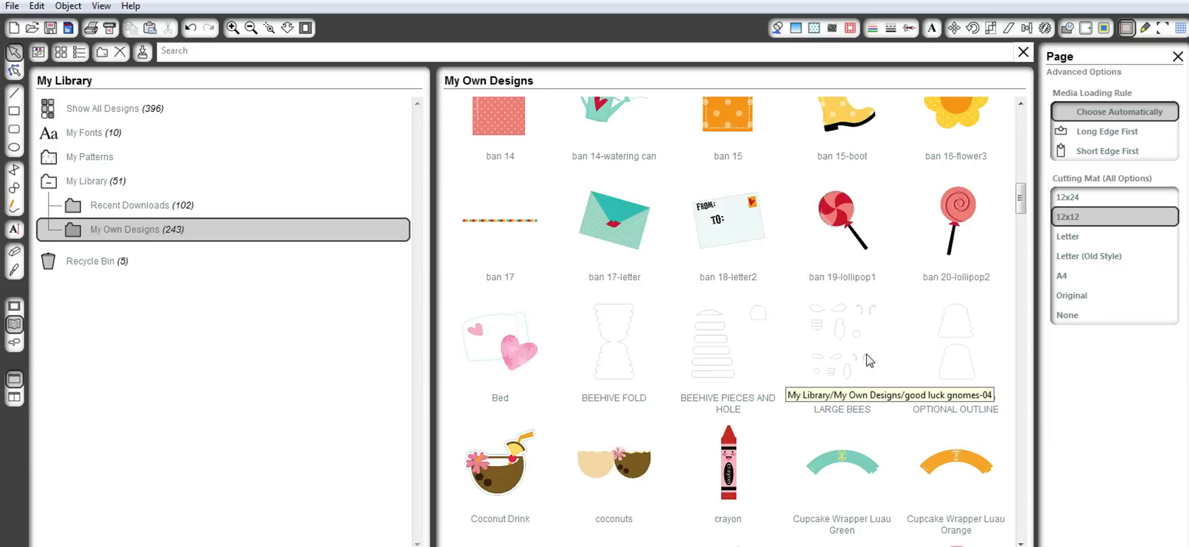
scroll(869, 361, "up", 12)
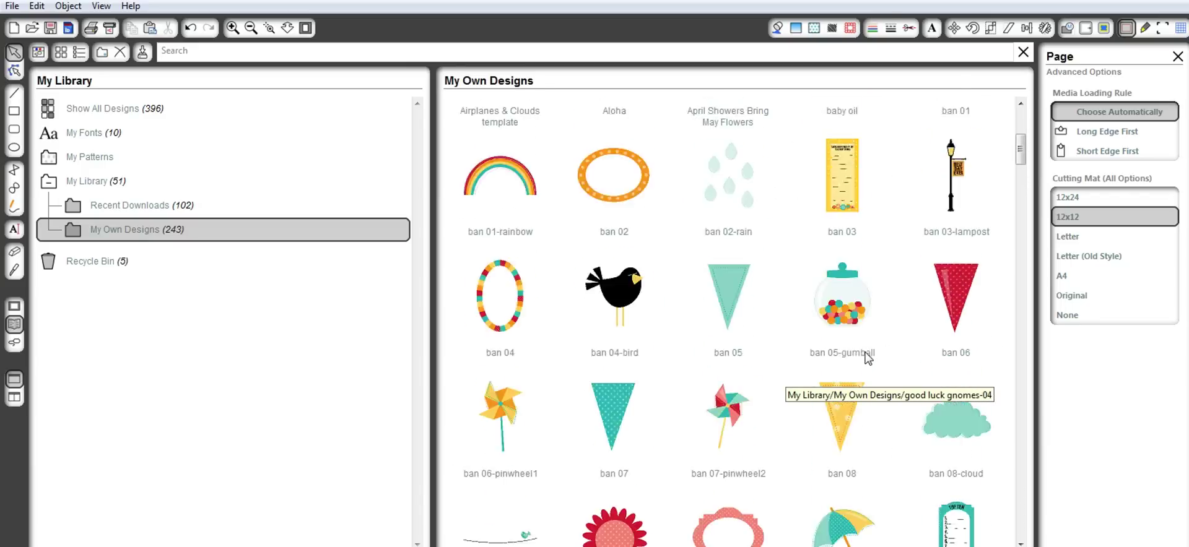
scroll(867, 360, "down", 1)
scroll(867, 360, "up", 1)
scroll(867, 360, "down", 5)
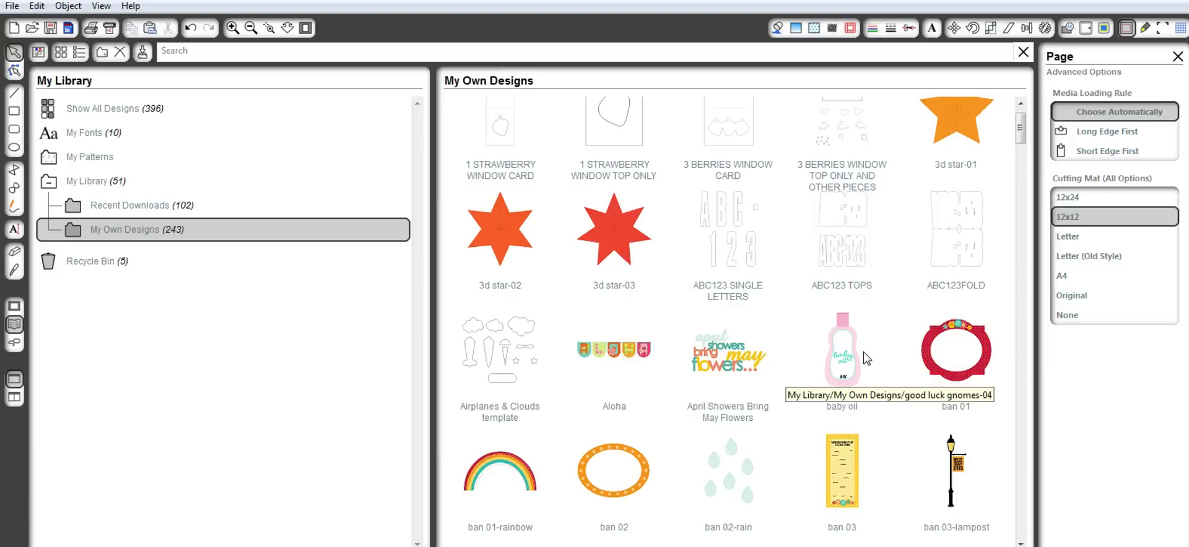
scroll(867, 360, "down", 12)
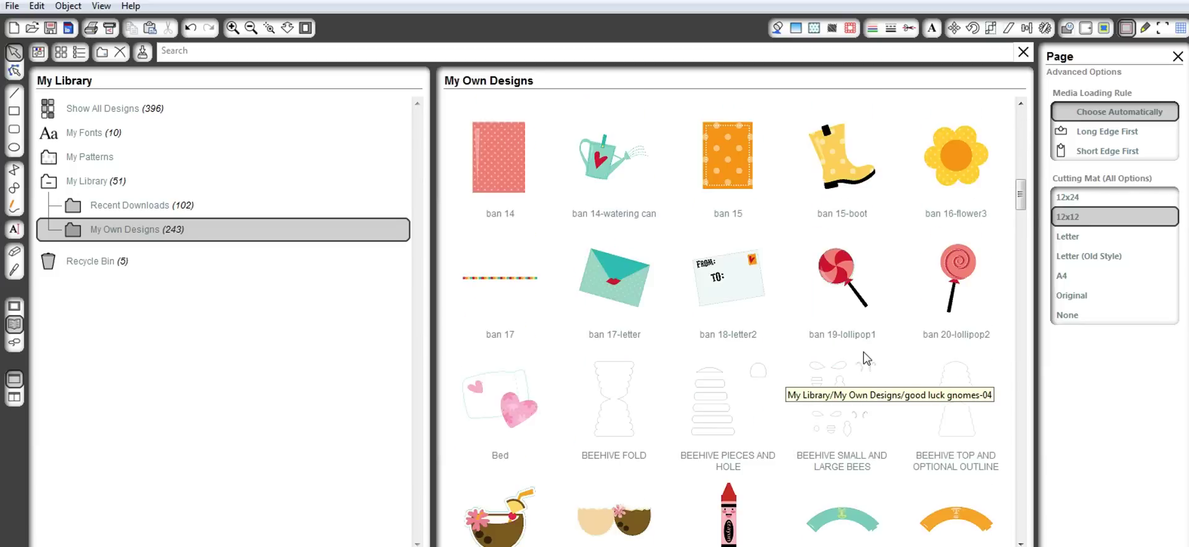
scroll(847, 359, "down", 8)
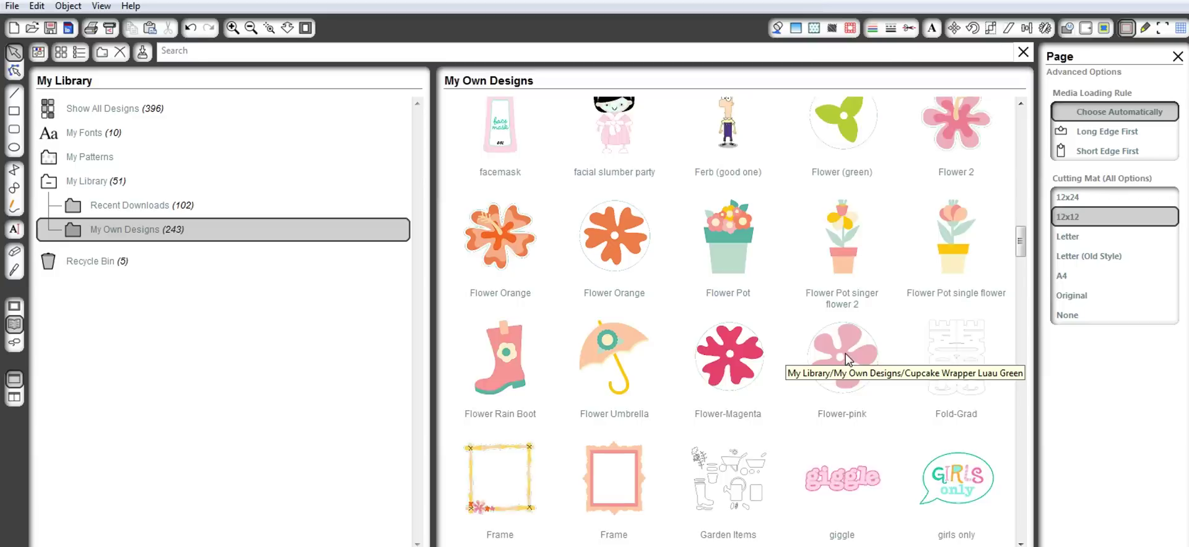
scroll(847, 359, "down", 14)
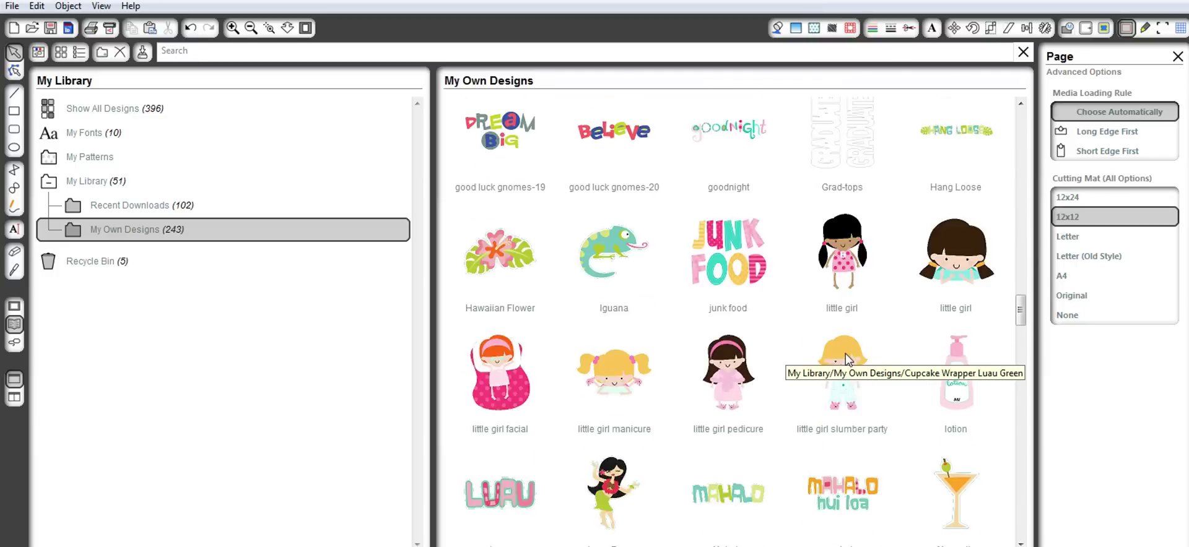
scroll(847, 359, "down", 20)
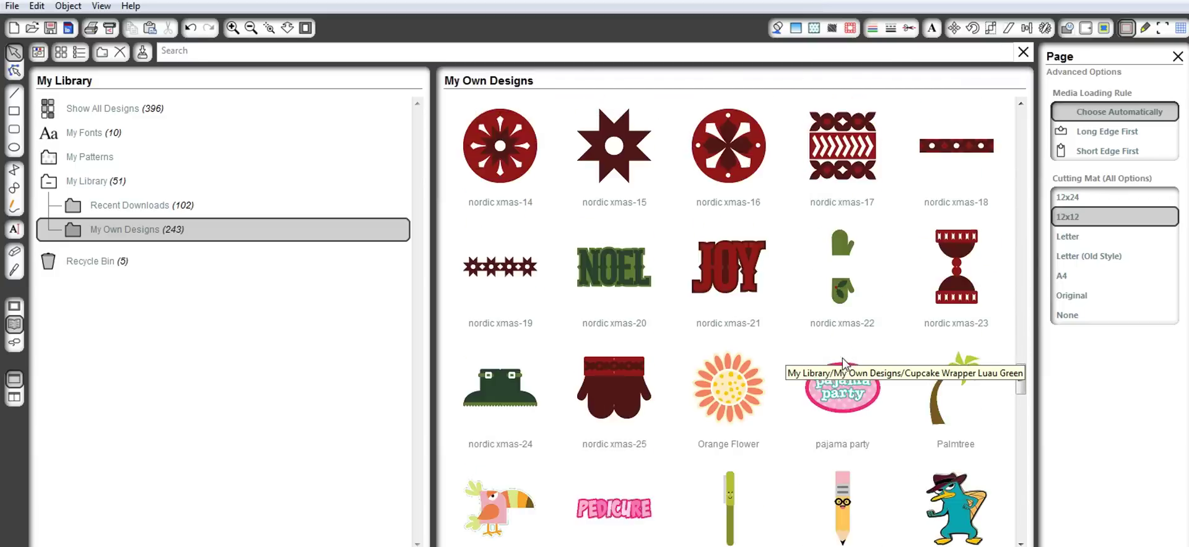
scroll(843, 364, "down", 2)
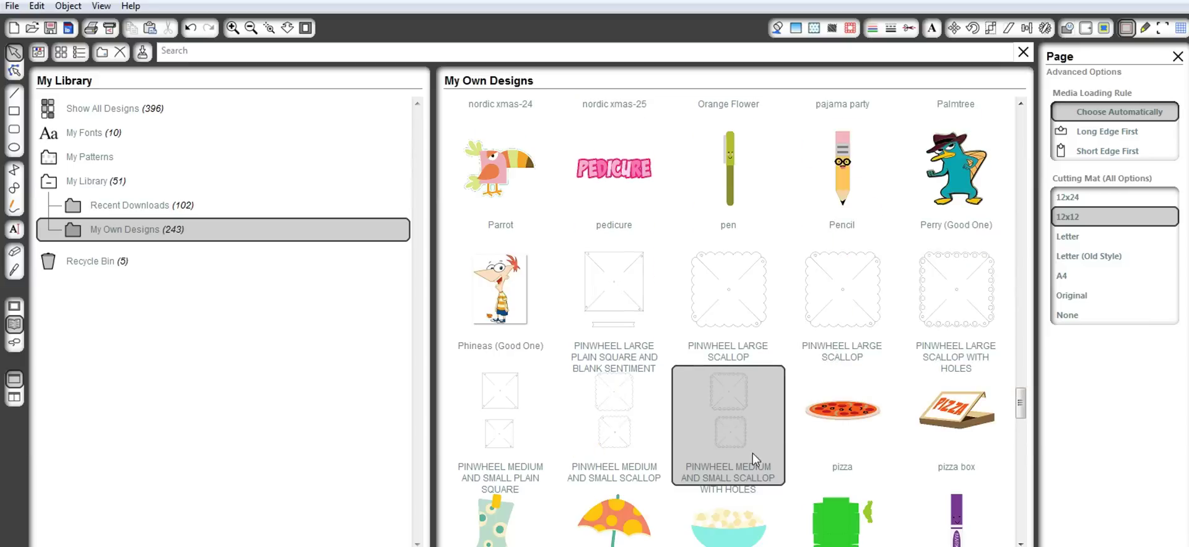
Place PINWHEEL MEDIUM AND SMALL SCALLOP WITH HOLES on the mat, undoing a trial move.
double_click(734, 420)
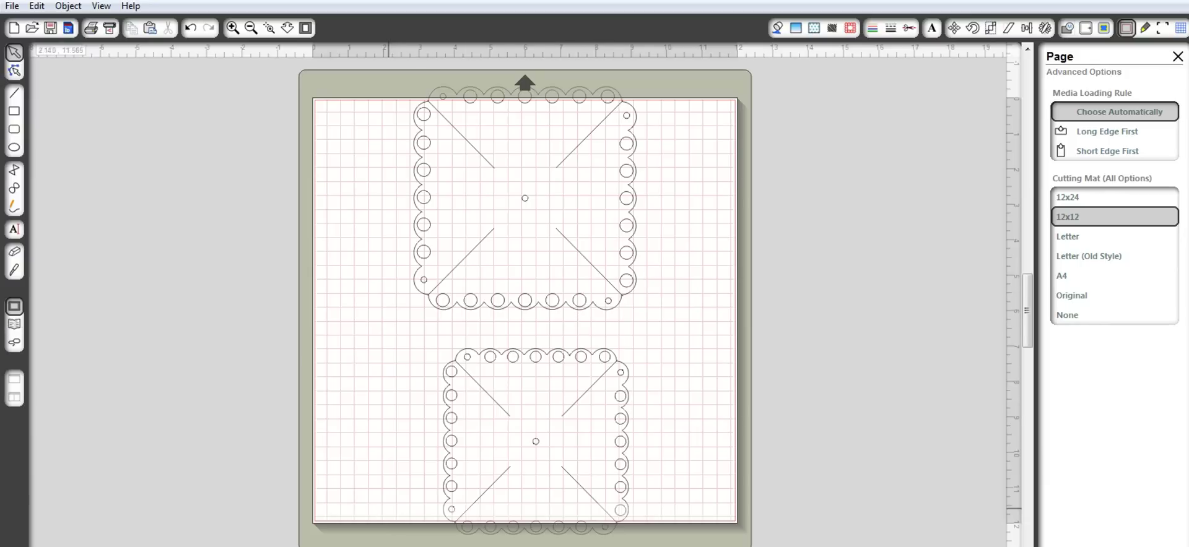
left_click_drag(612, 534, 502, 511)
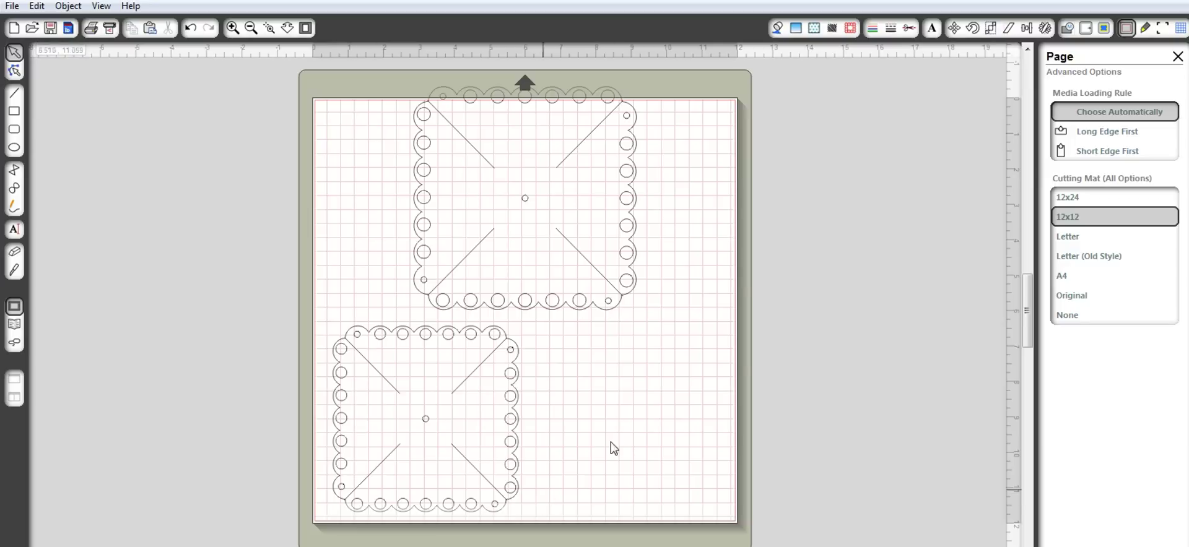
key("ctrl+z")
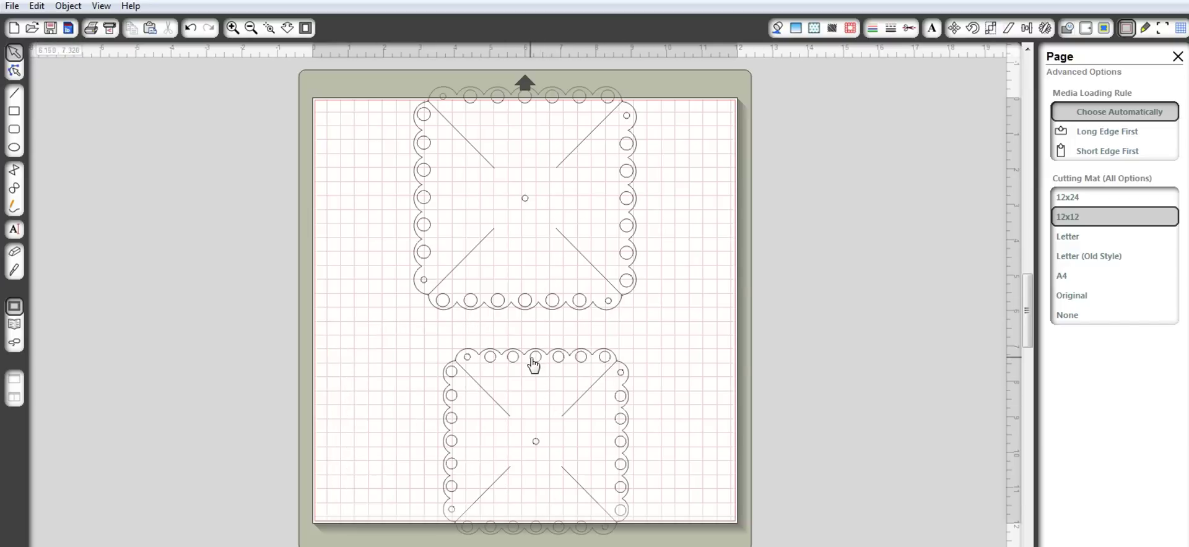
Try repositioning the pinwheel squares, undo the moves, and select the whole design.
mouse_move(534, 361)
left_mouse_down()
mouse_move(560, 271)
mouse_move(516, 370)
left_mouse_up()
left_click(632, 402)
key("ctrl+z")
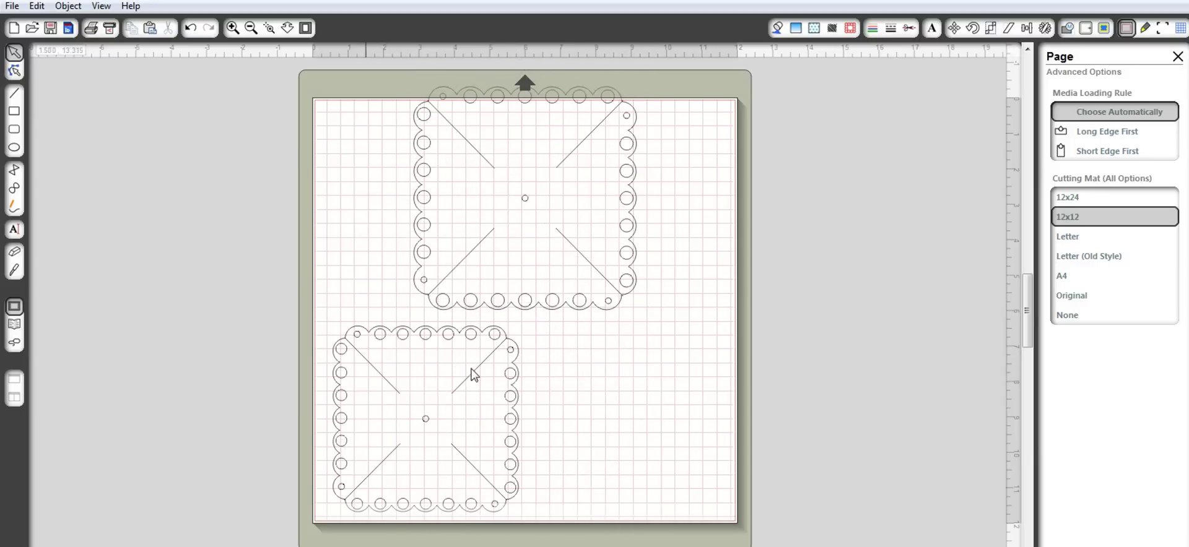
left_click_drag(385, 347, 460, 335)
left_click(469, 313)
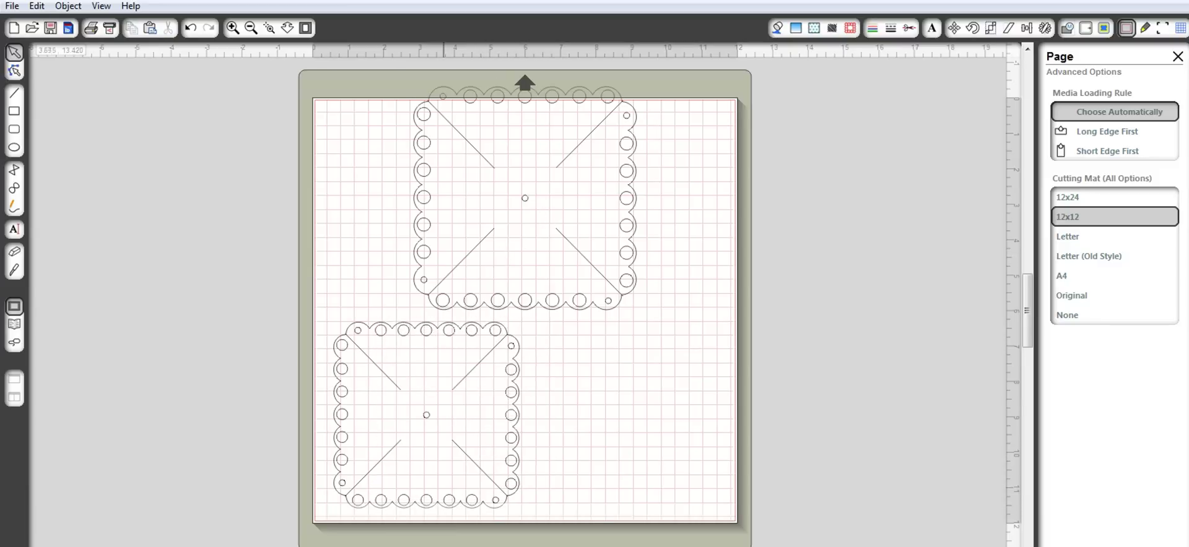
key("ctrl+z")
left_click(612, 192)
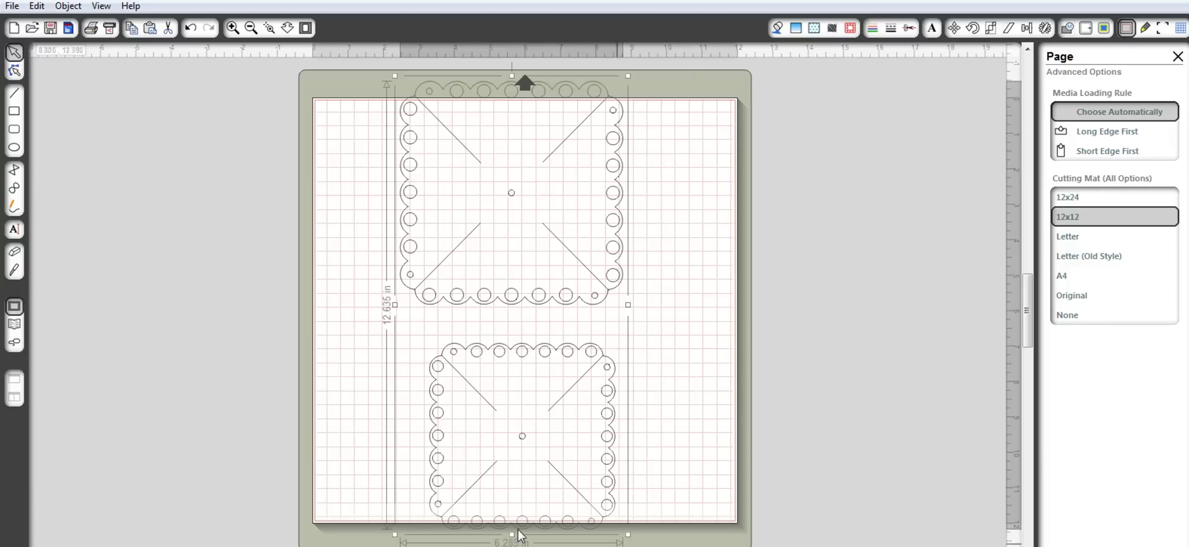
Ungroup the pinwheel design, then ungroup both squares into separate pieces.
right_click(528, 310)
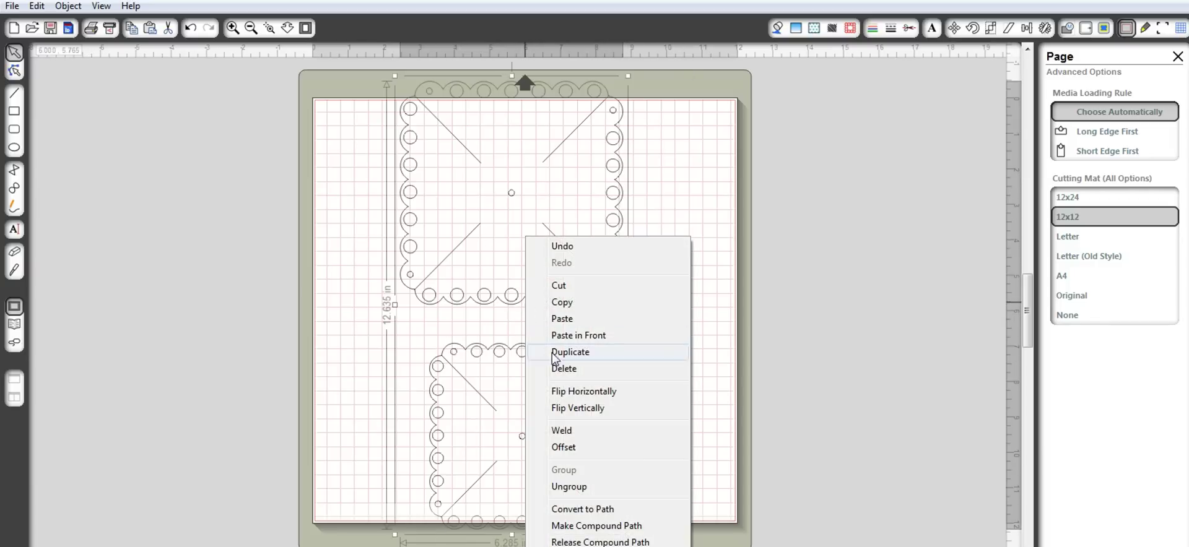
left_click(570, 488)
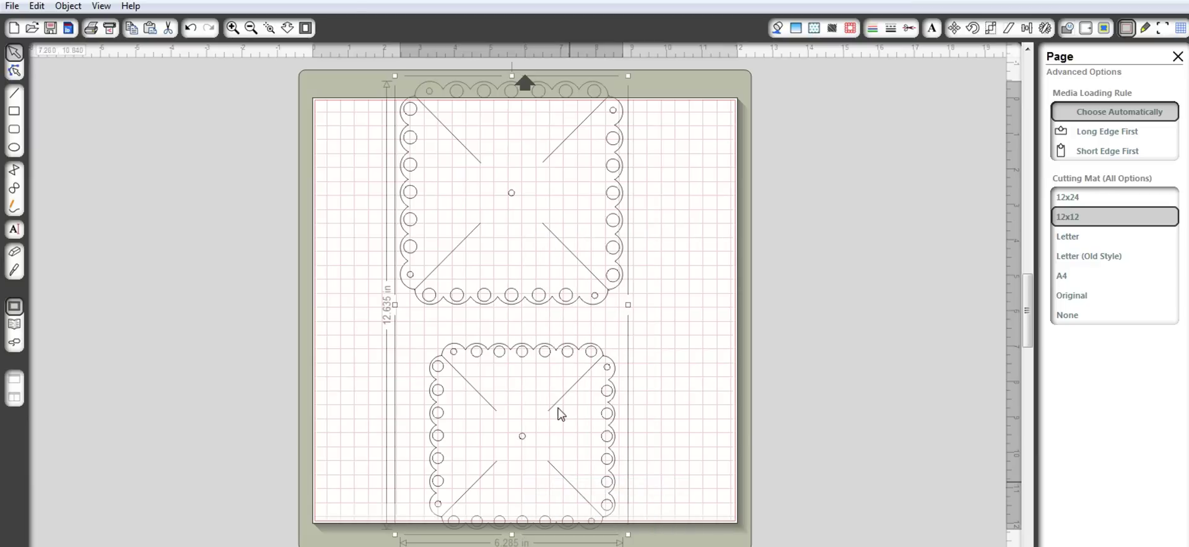
left_click(560, 364)
left_click(557, 359)
right_click(557, 363)
left_click(592, 489)
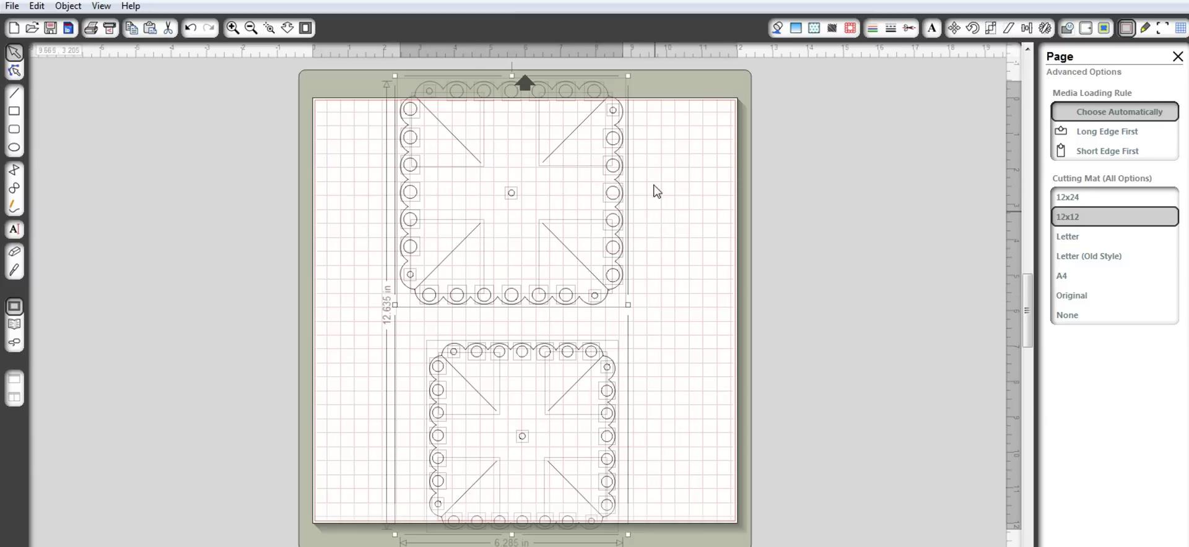
Shift the upper scalloped outline and undo it, then stretch the top-left hole circle.
left_click_drag(655, 211, 651, 178)
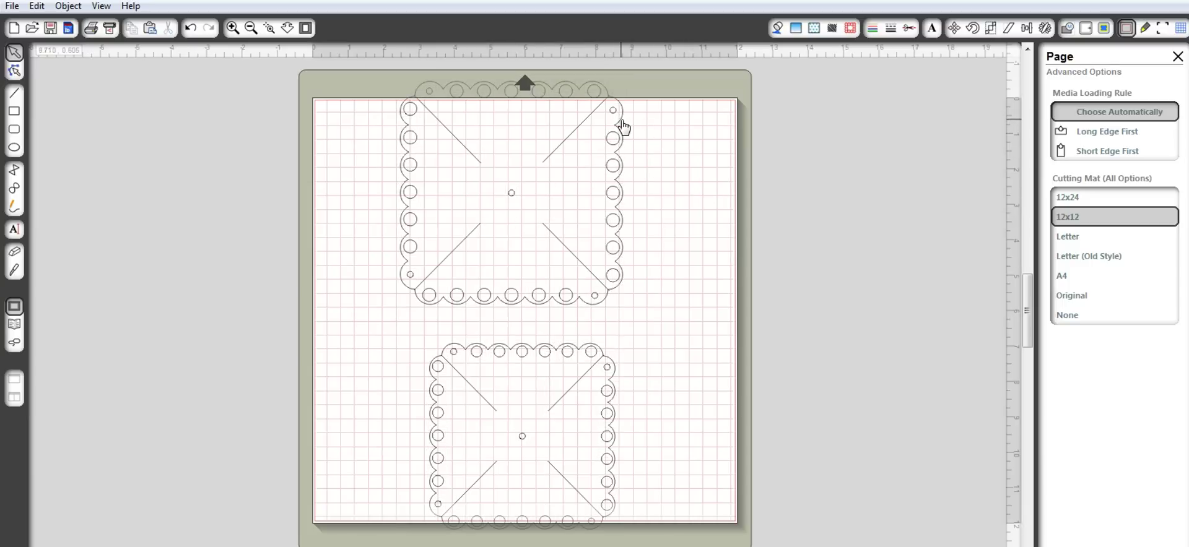
left_click_drag(621, 124, 722, 131)
left_click(674, 122)
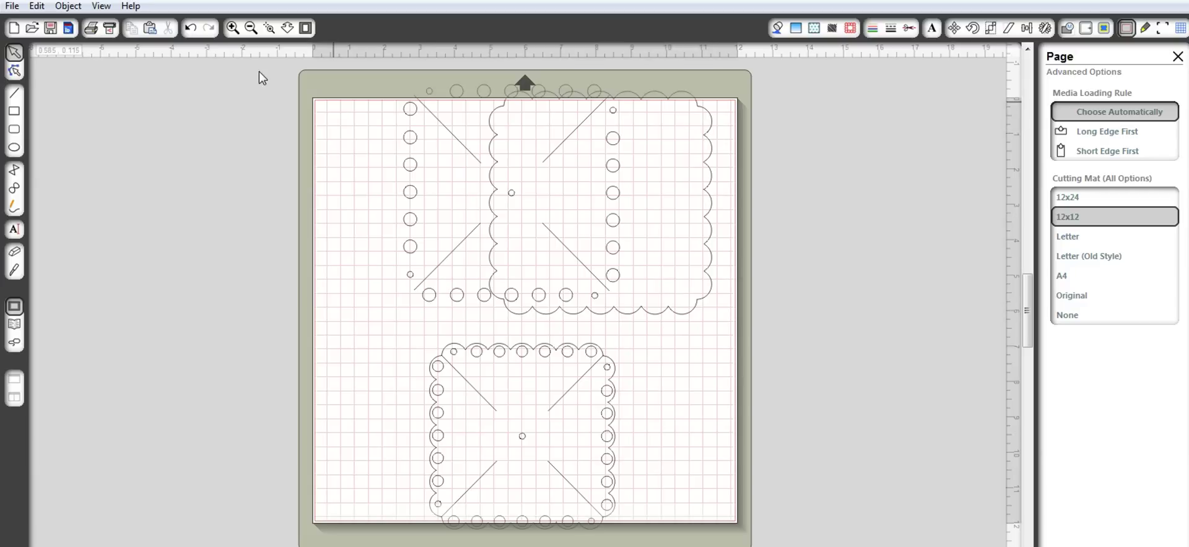
left_click(190, 28)
left_click(190, 28)
left_click(190, 28)
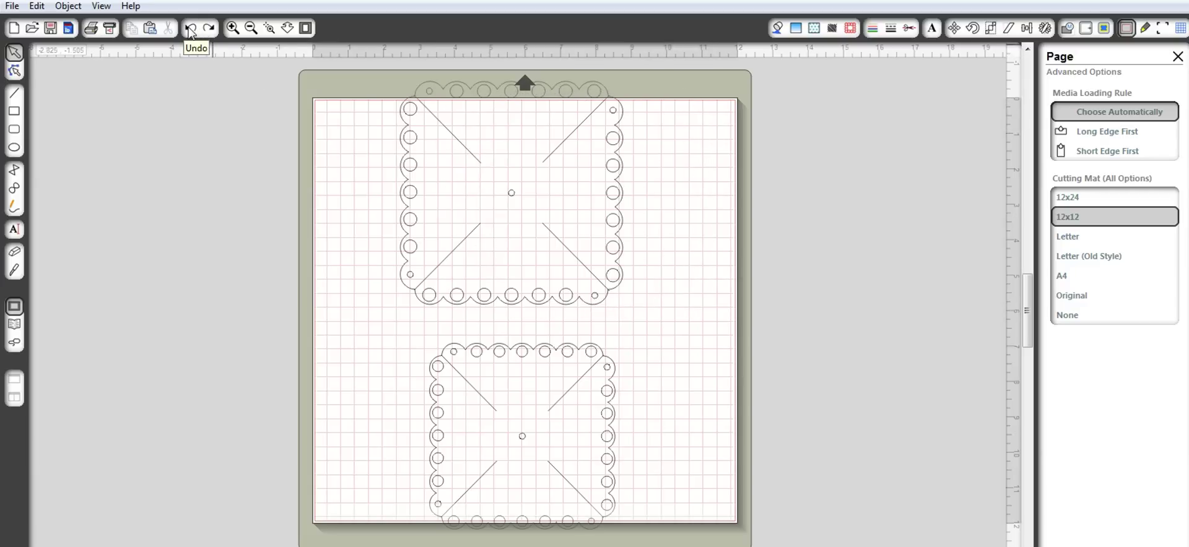
left_click(431, 95)
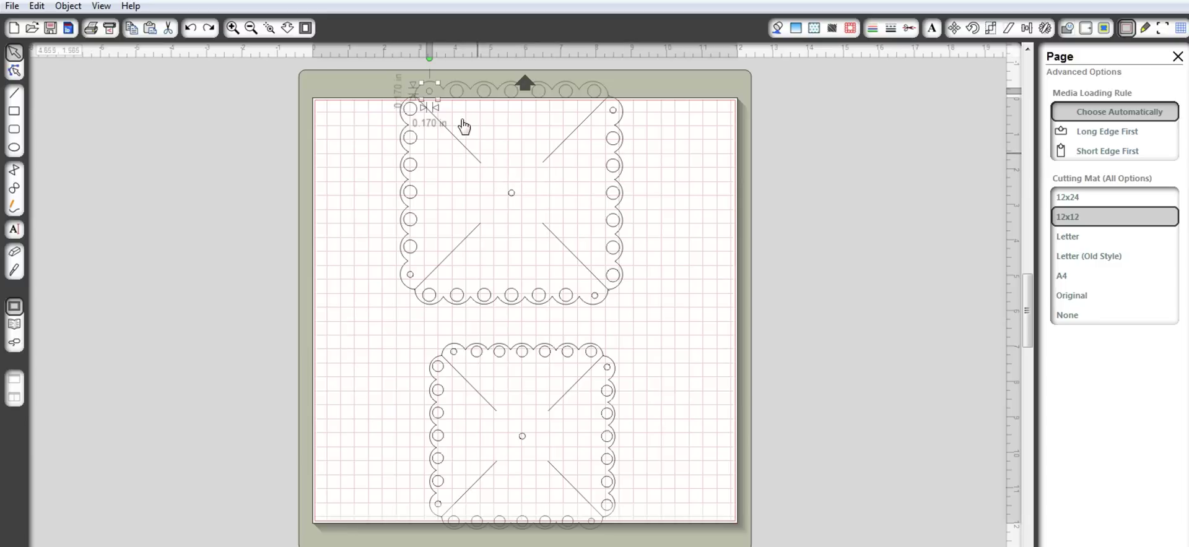
left_click_drag(439, 99, 411, 275)
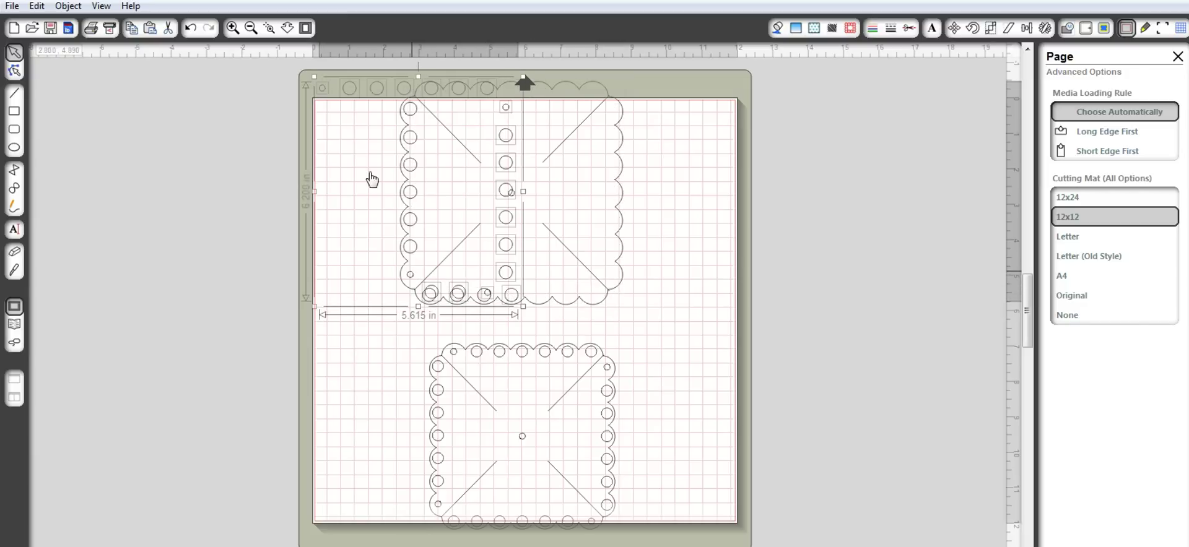
Undo the stray edits to restore the upper pinwheel's hole circles.
left_click(190, 28)
left_click(190, 27)
left_click(190, 28)
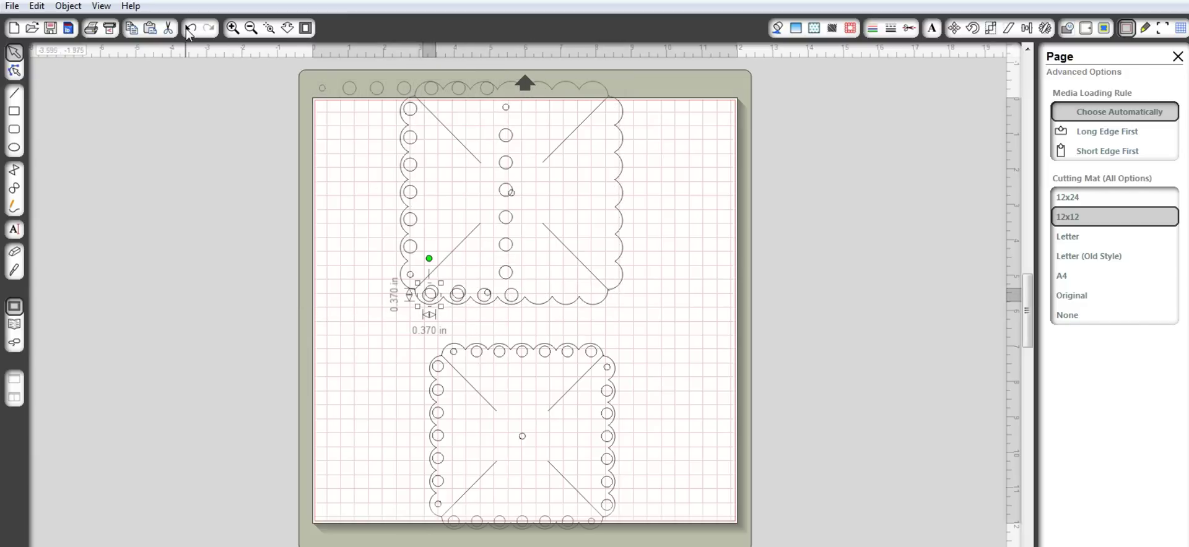
left_click(190, 28)
left_click(190, 28)
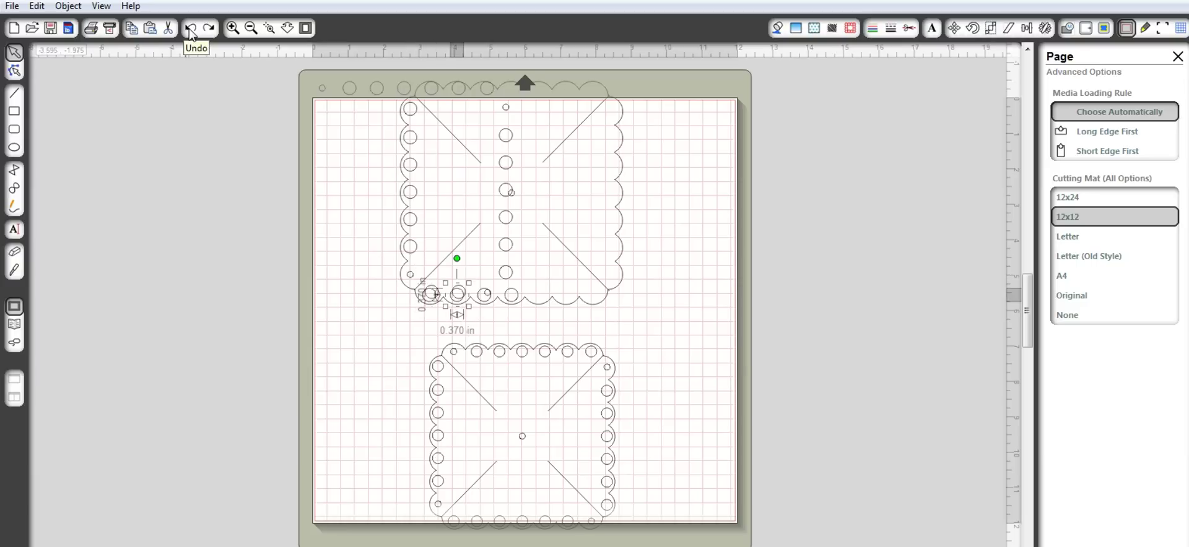
left_click(190, 28)
left_click(190, 28)
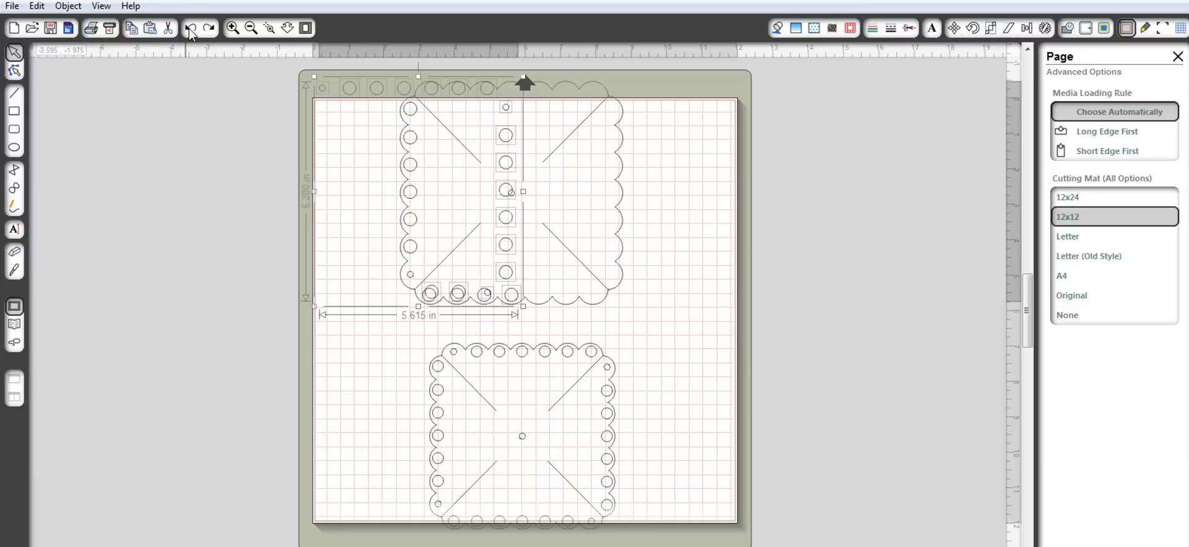
left_click(190, 28)
left_click(190, 28)
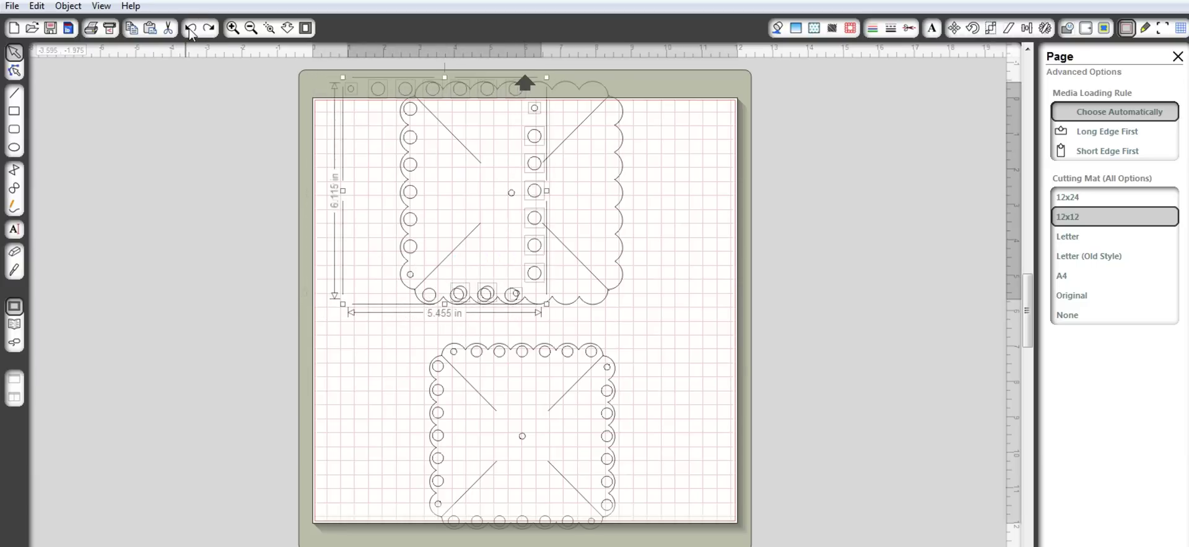
left_click(190, 28)
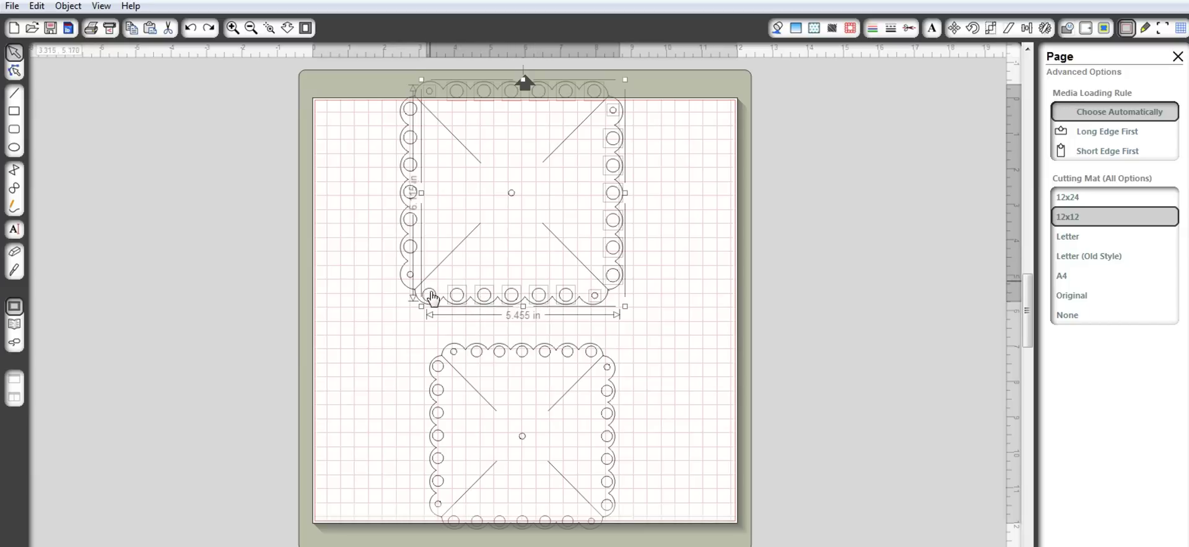
Select the upper pinwheel's left scallop circles, four diagonal cuts and top-right small circle together.
left_click(411, 274, "shift")
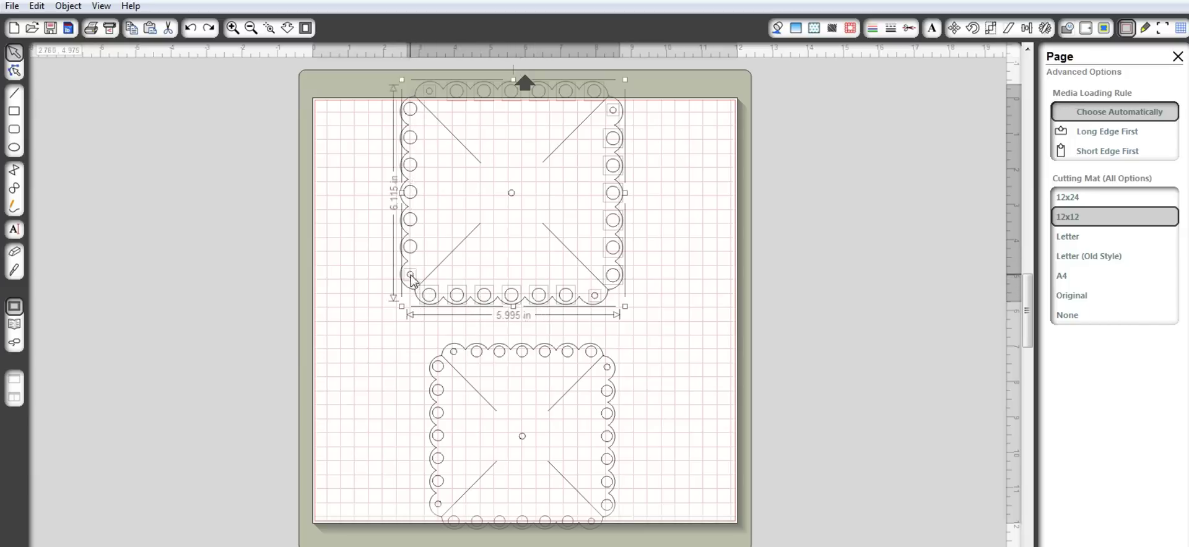
left_click(413, 247, "shift")
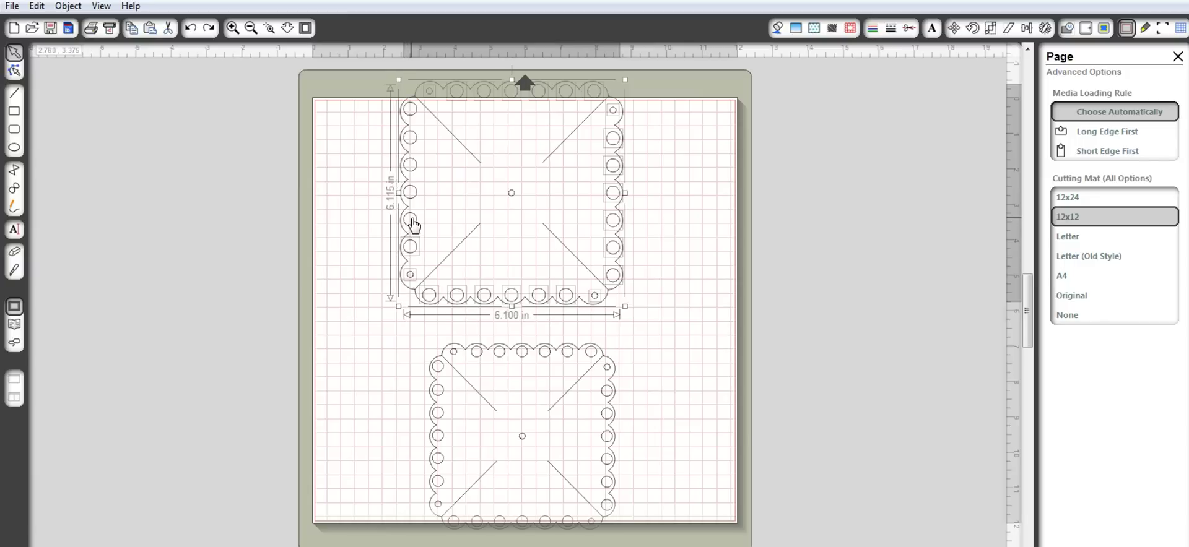
left_click(412, 221, "shift")
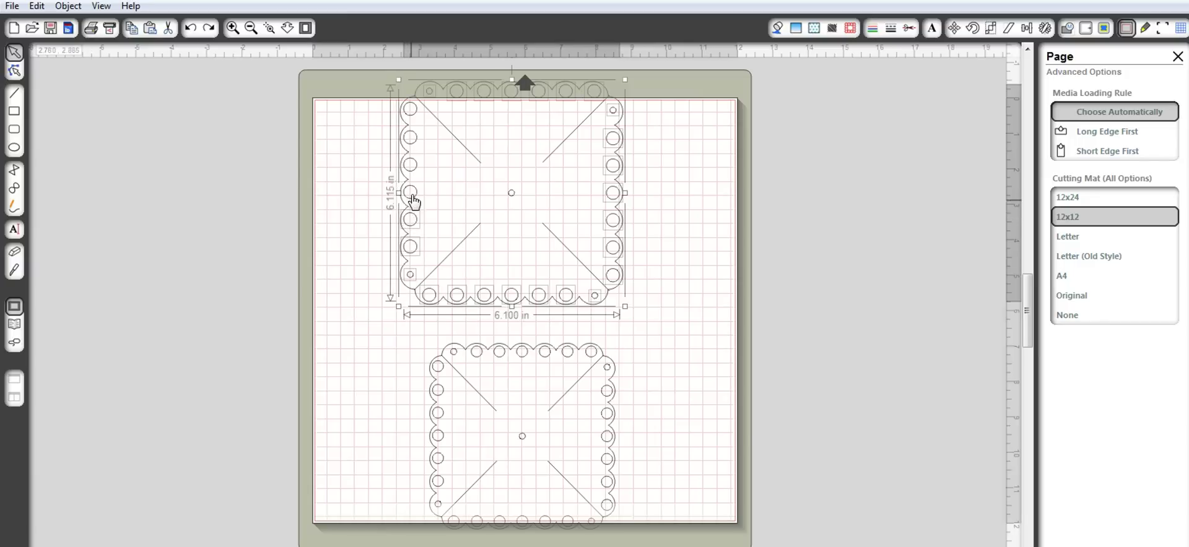
left_click(411, 165, "shift")
left_click(412, 139, "shift")
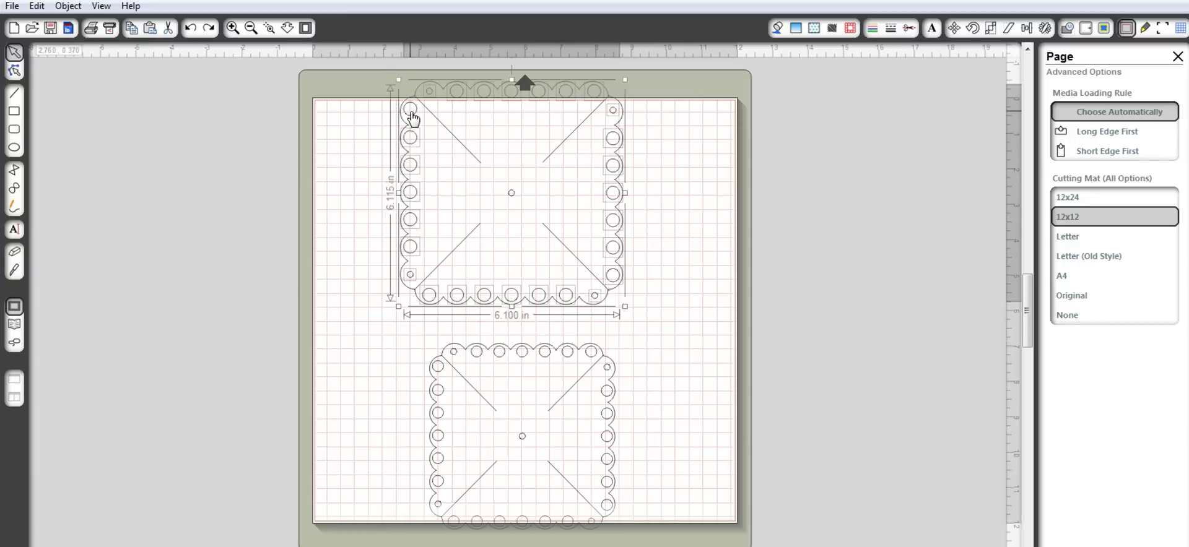
left_click(411, 112, "shift")
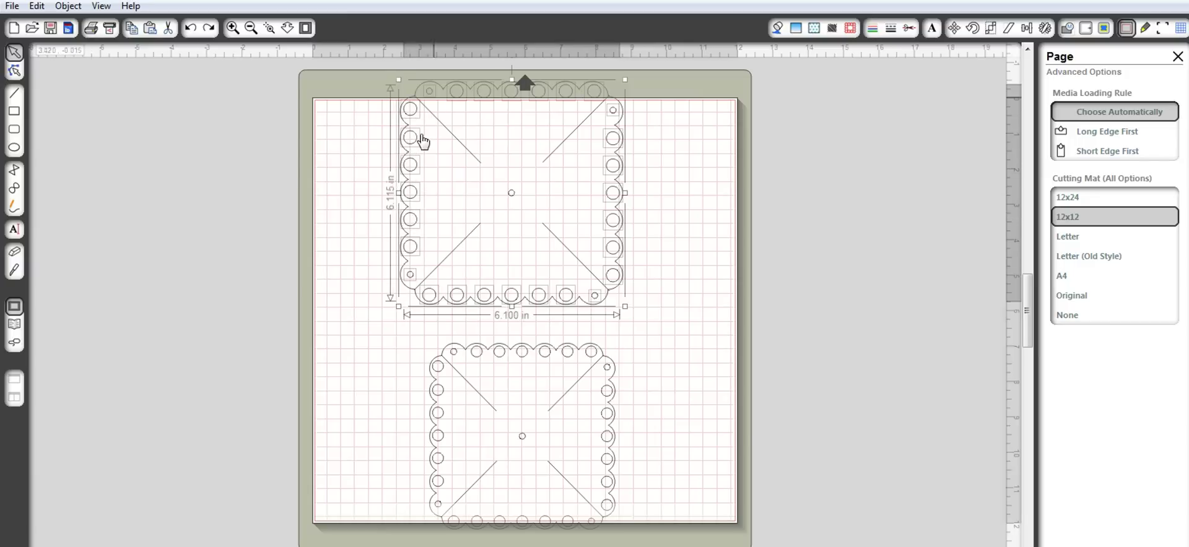
left_click(480, 165, "shift")
left_click(551, 157, "shift")
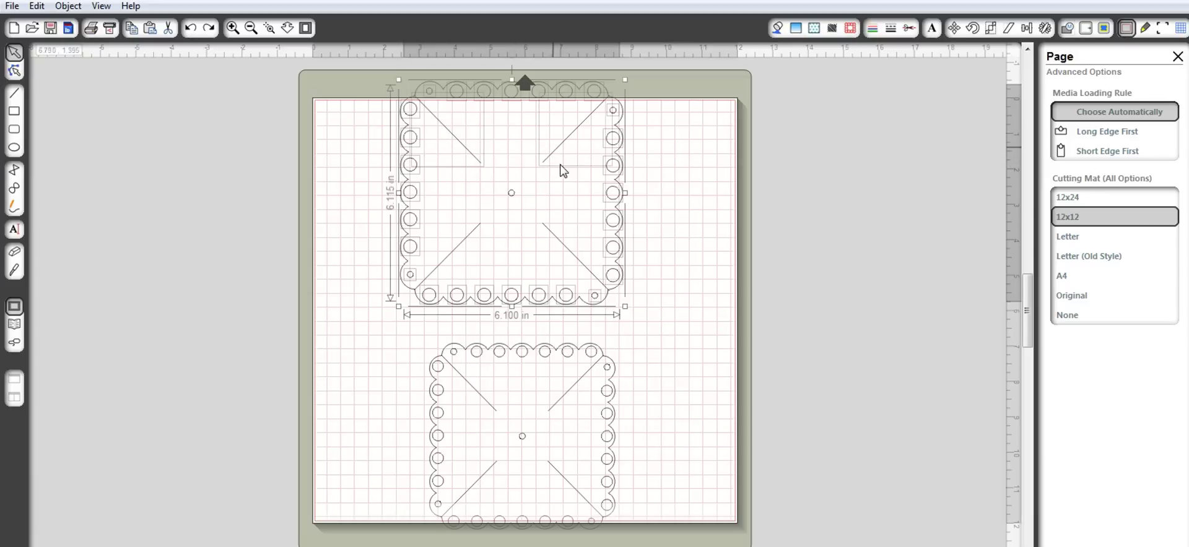
left_click(559, 242, "shift")
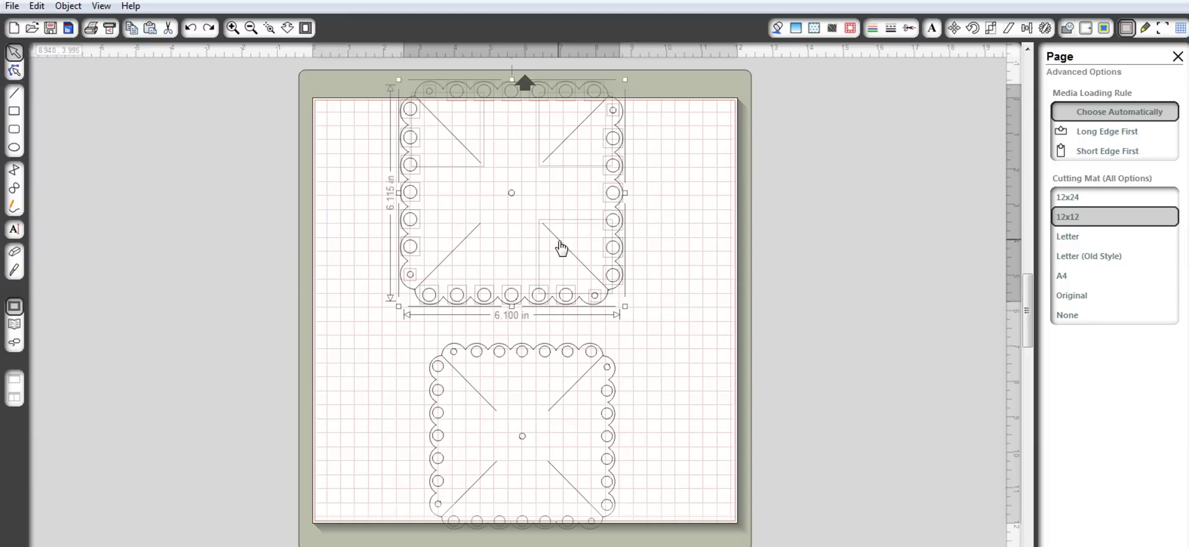
left_click(468, 247, "shift")
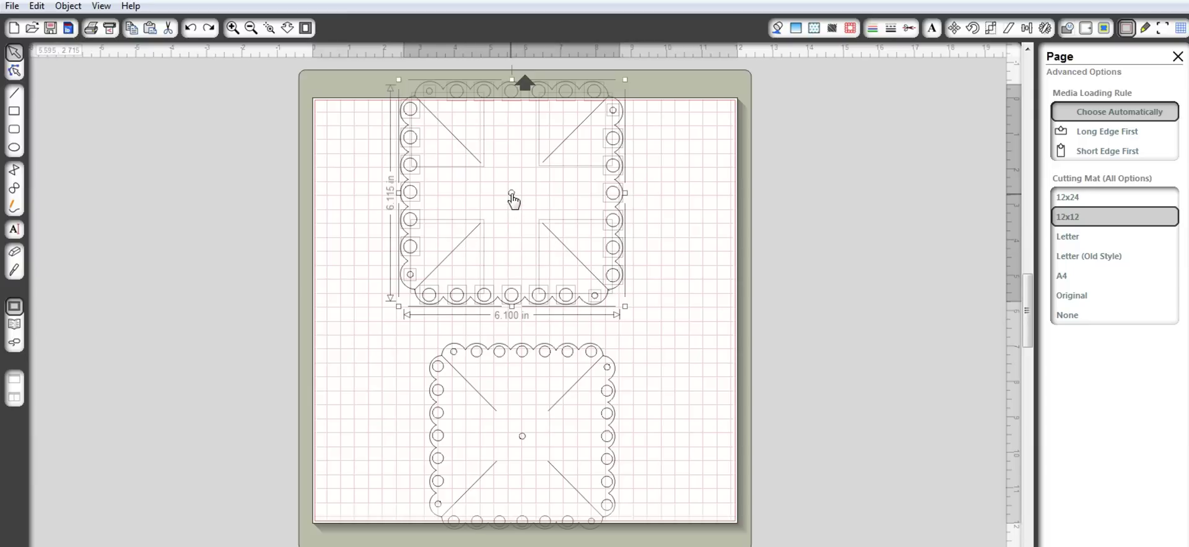
left_click(612, 101, "shift")
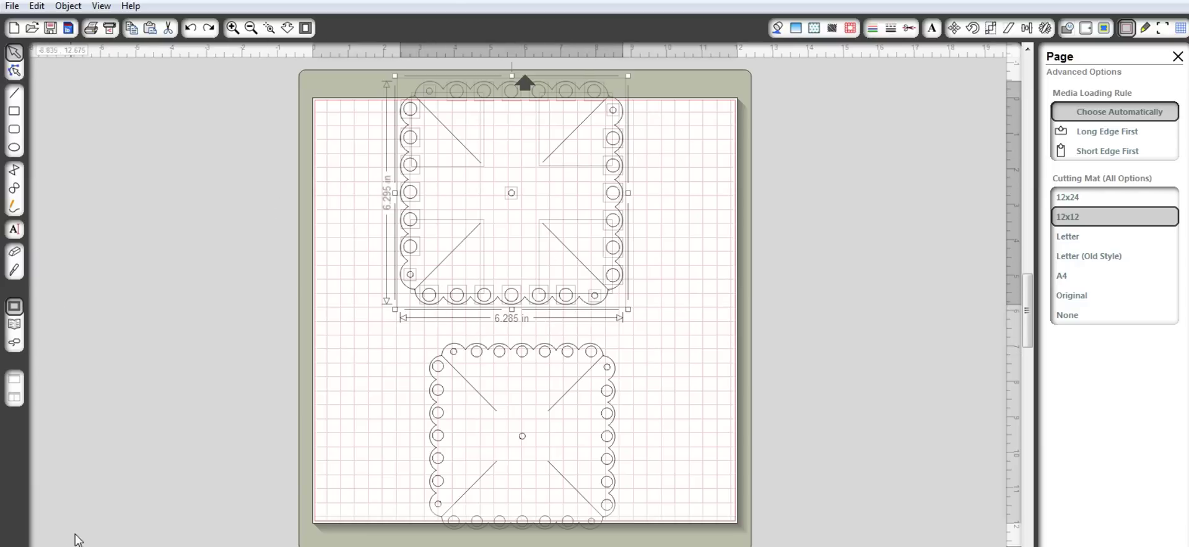
Group the selected upper pieces and move the design toward the mat's top-left.
right_click(487, 264)
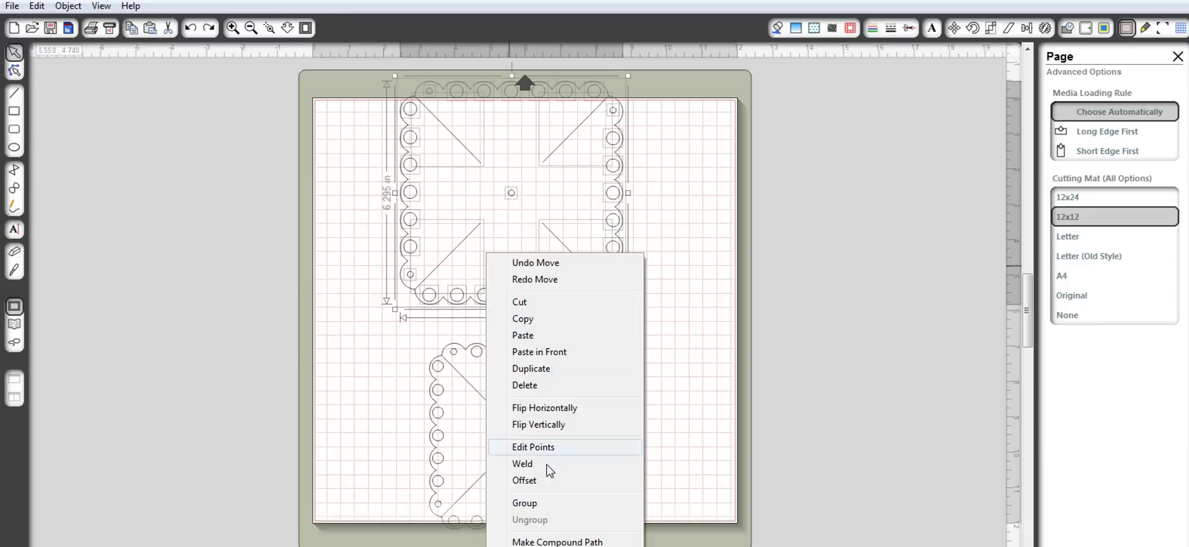
left_click(534, 506)
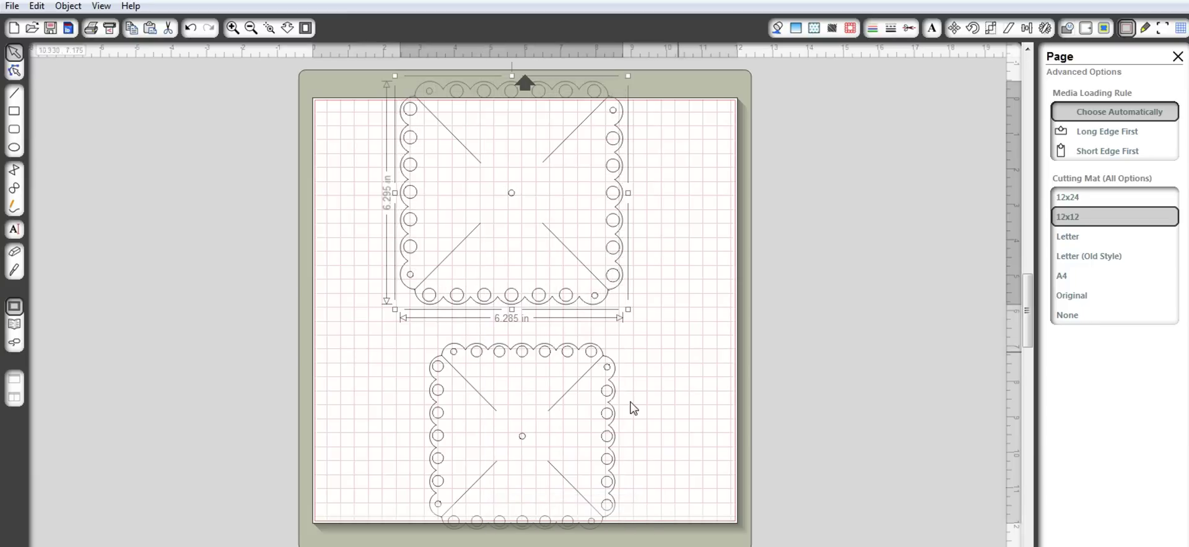
left_click_drag(543, 92, 466, 116)
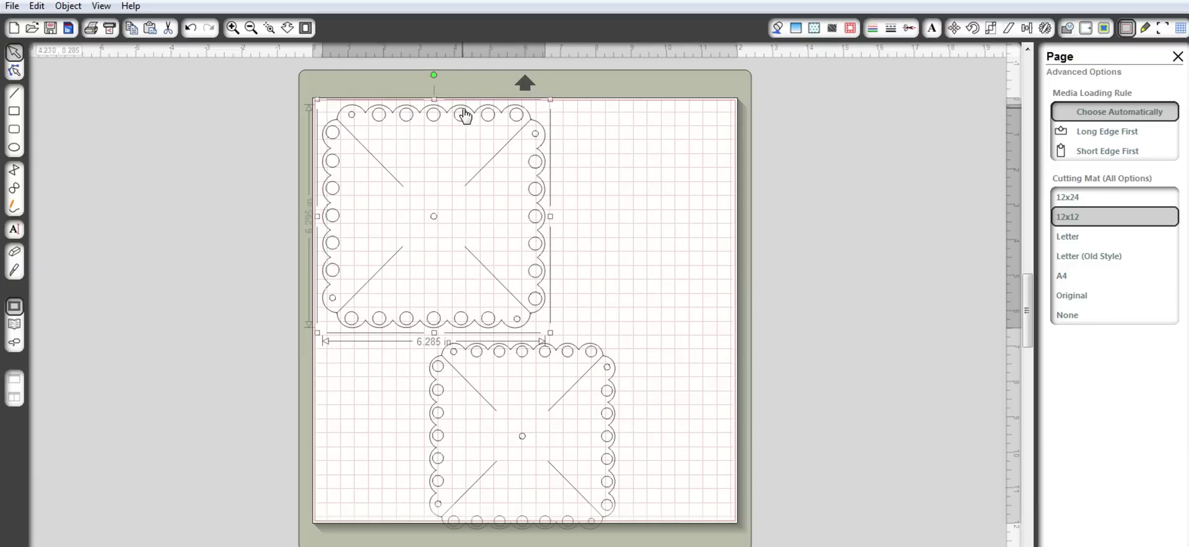
Select the lower design, undo a change, and nudge the upper group into the top-left corner.
left_click(566, 350)
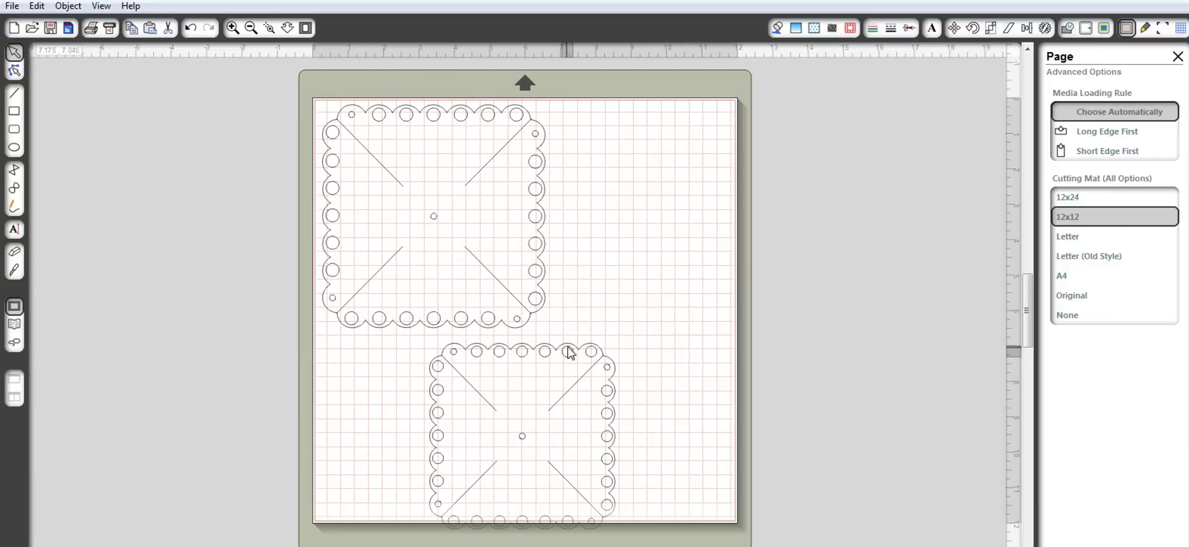
left_click(603, 359)
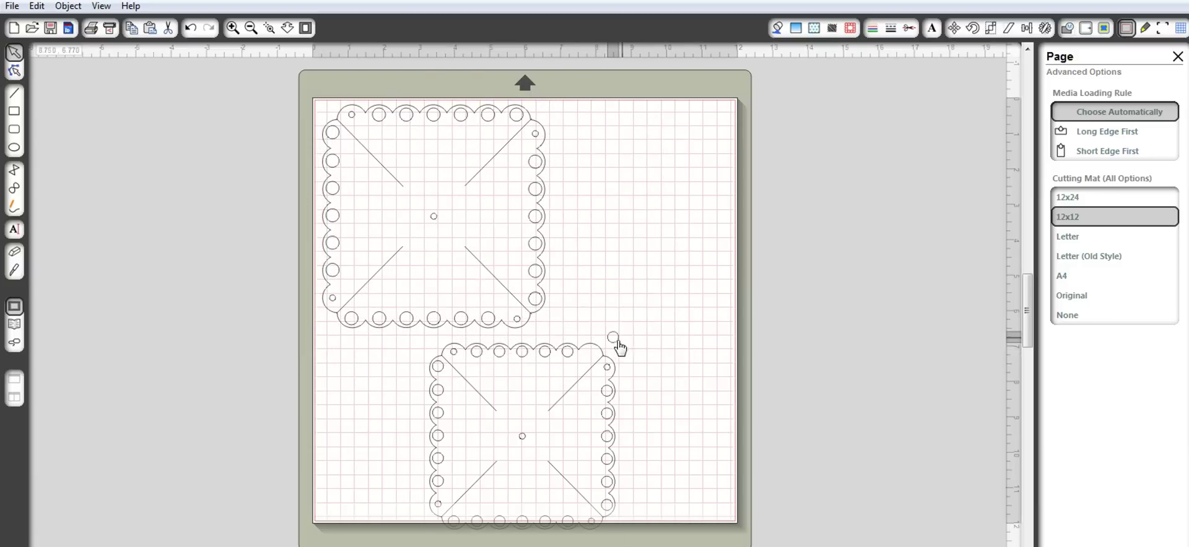
left_click(615, 334)
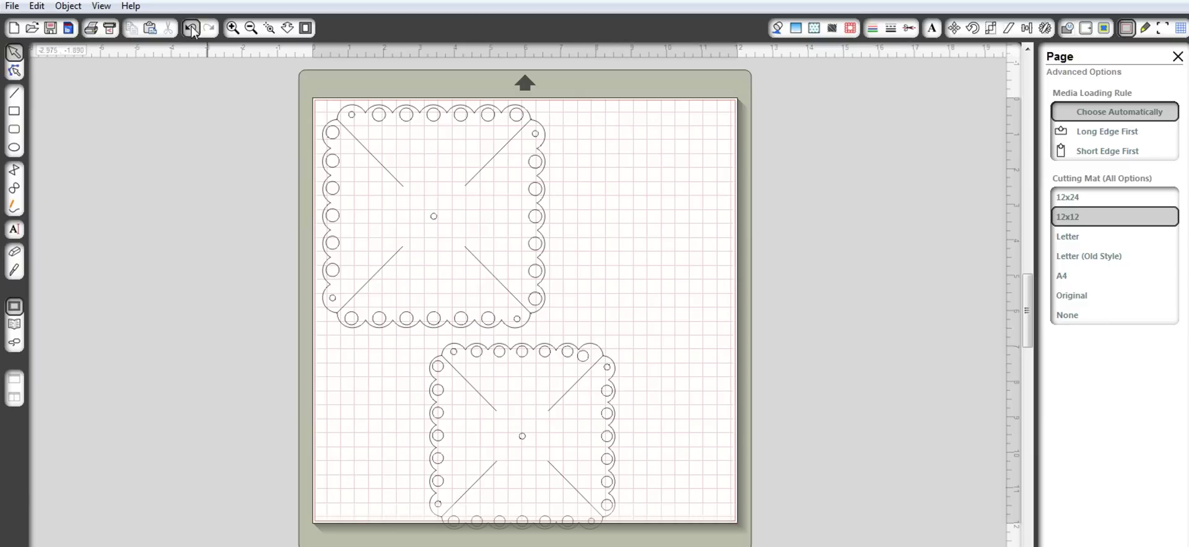
left_click(537, 352)
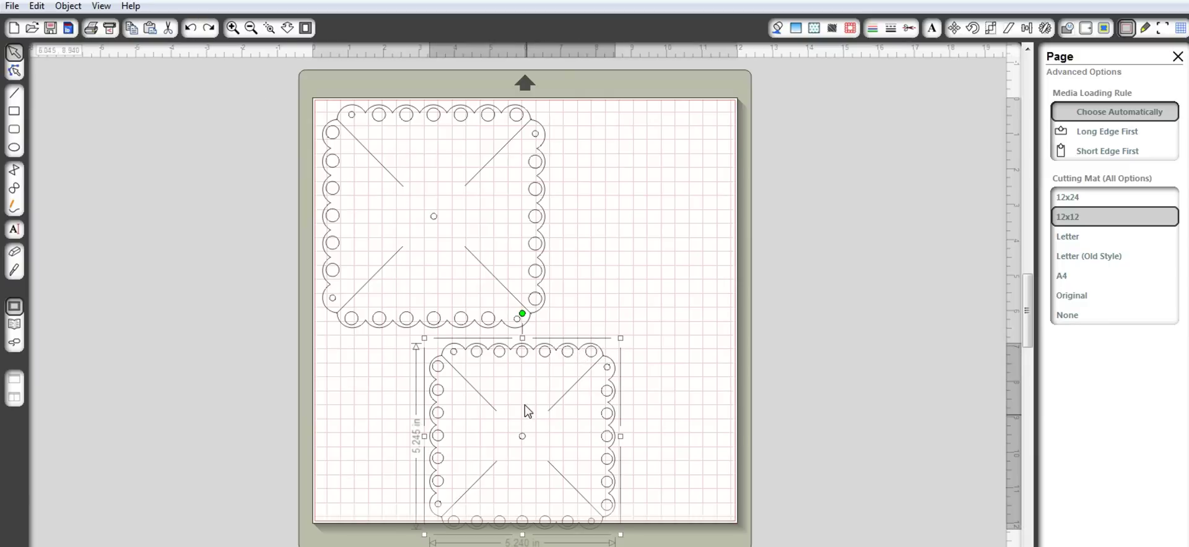
left_click(455, 358)
left_click(452, 361)
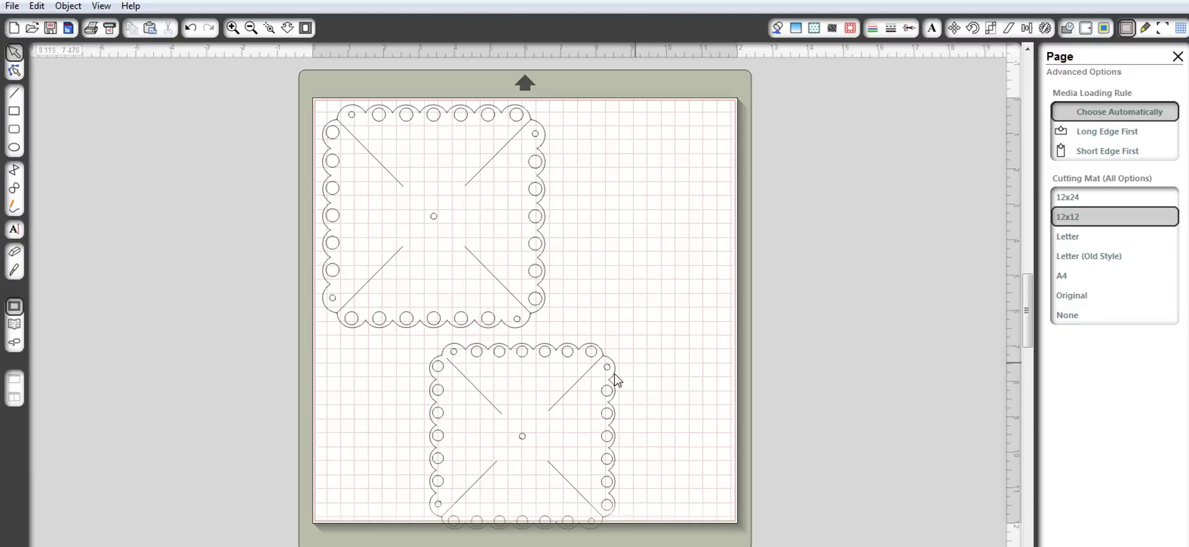
left_click(190, 28)
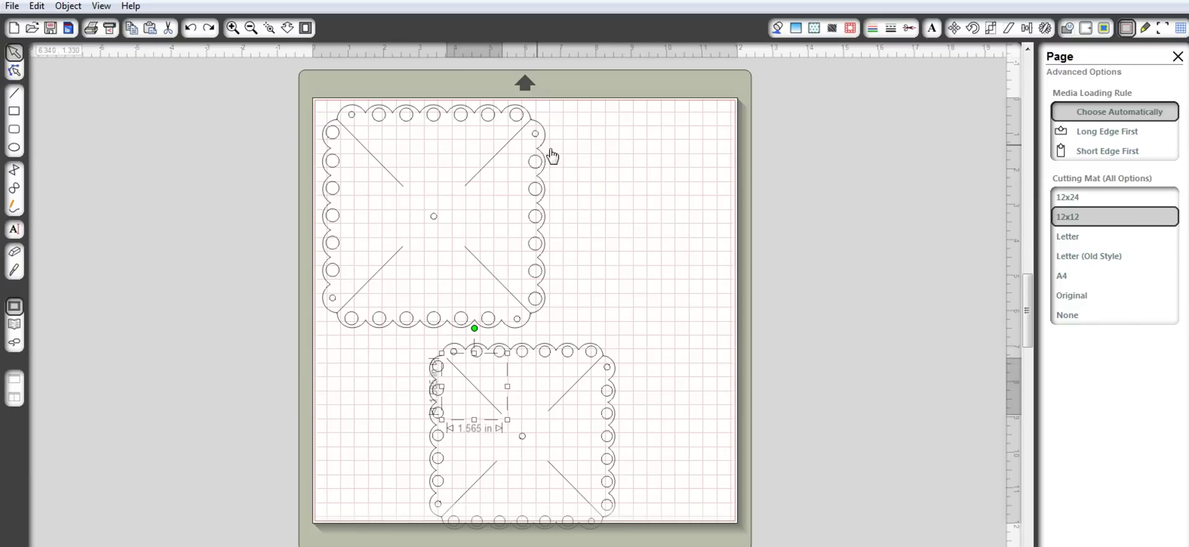
mouse_move(553, 157)
left_mouse_down()
mouse_move(685, 164)
mouse_move(607, 191)
mouse_move(582, 159)
mouse_move(592, 154)
mouse_move(528, 129)
left_mouse_up()
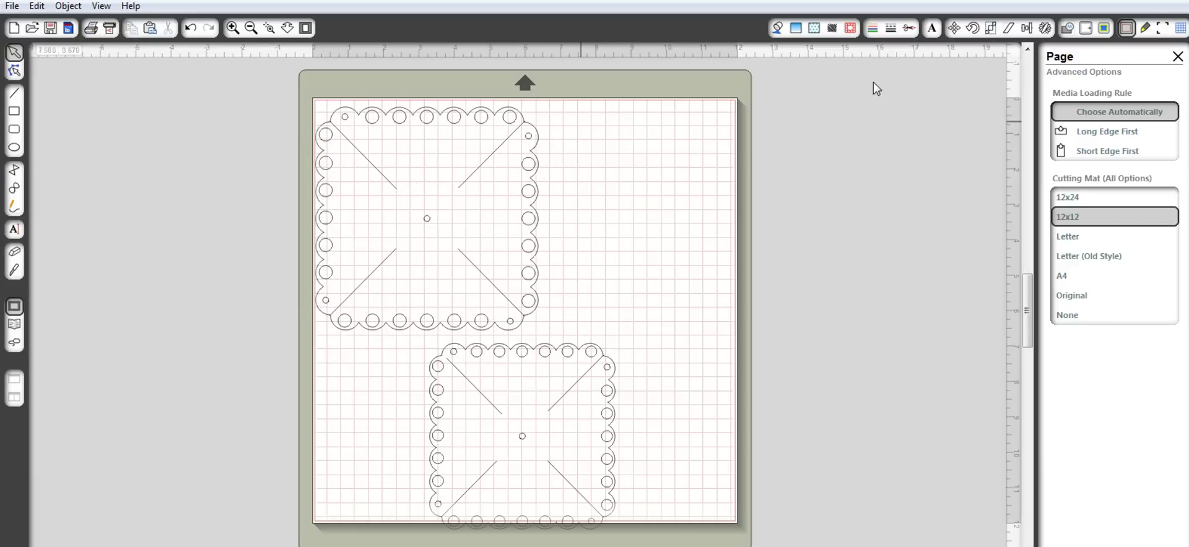
Make a trial copy of the upper grouped pinwheel to its right via Replicate.
left_click(1045, 29)
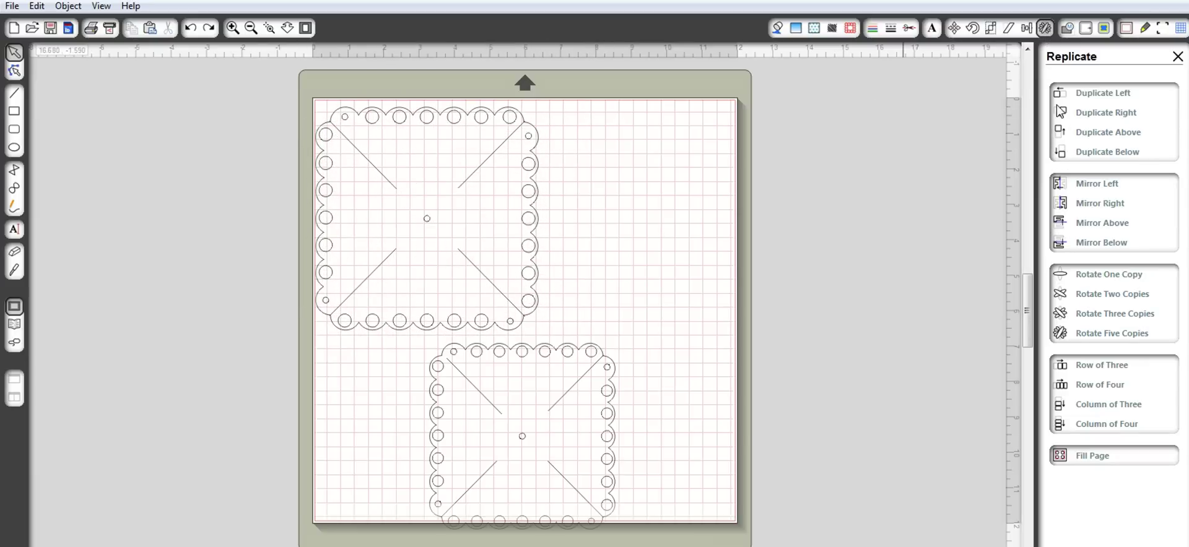
left_click(1090, 114)
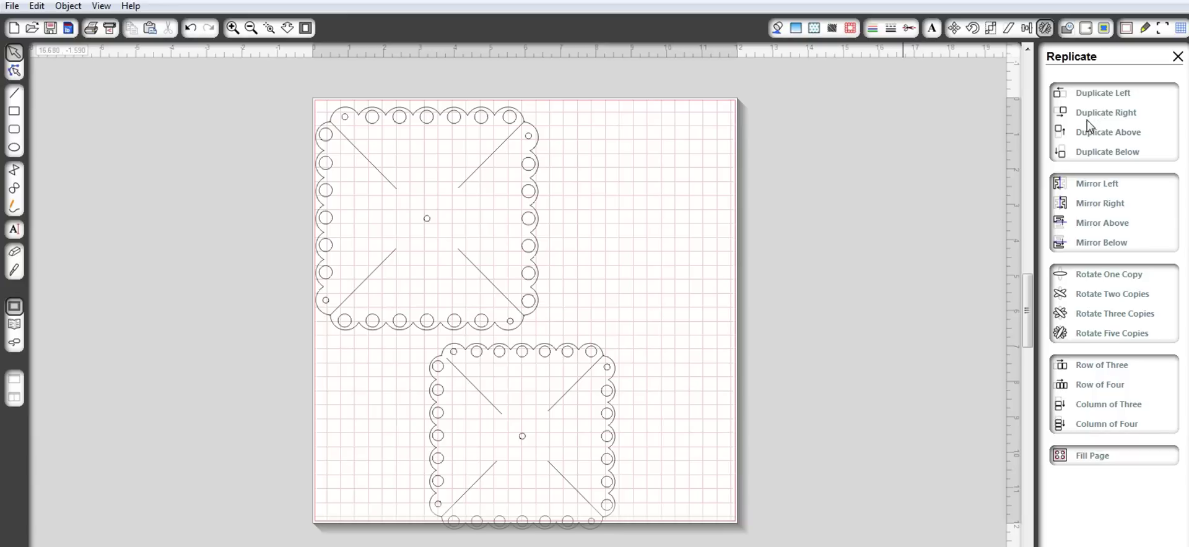
left_click(531, 169)
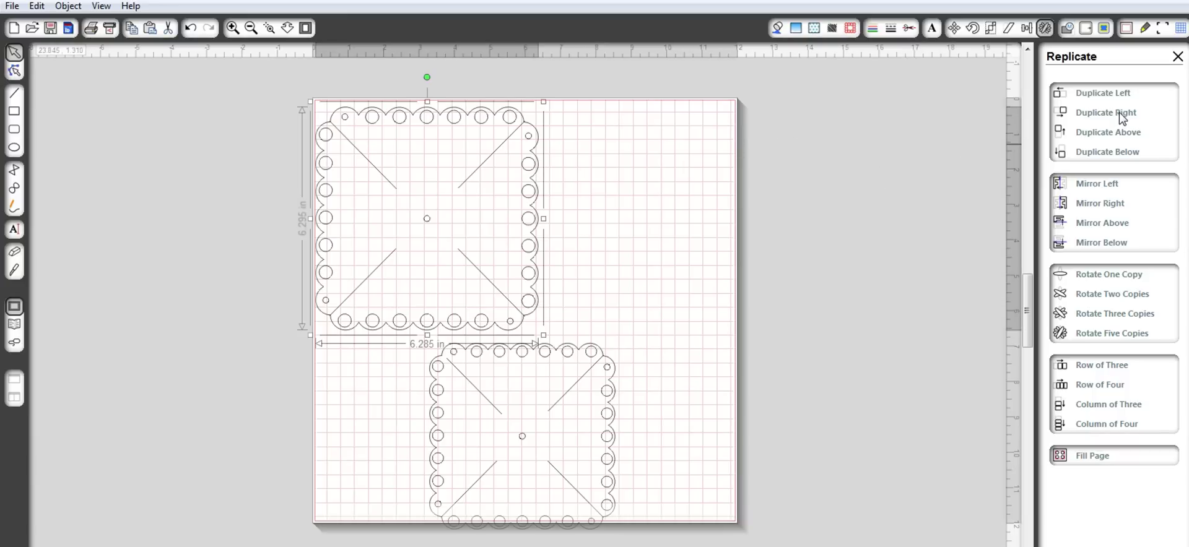
key("ctrl+d")
Move the trial copy further right, then delete it, leaving two pinwheels.
left_click(638, 115)
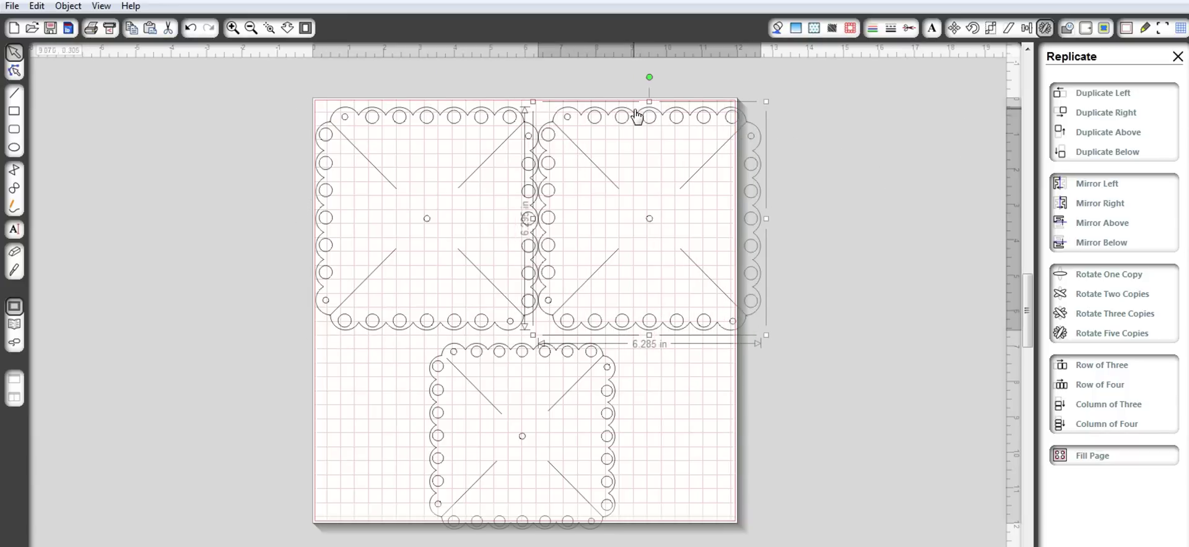
left_click_drag(638, 115, 670, 125)
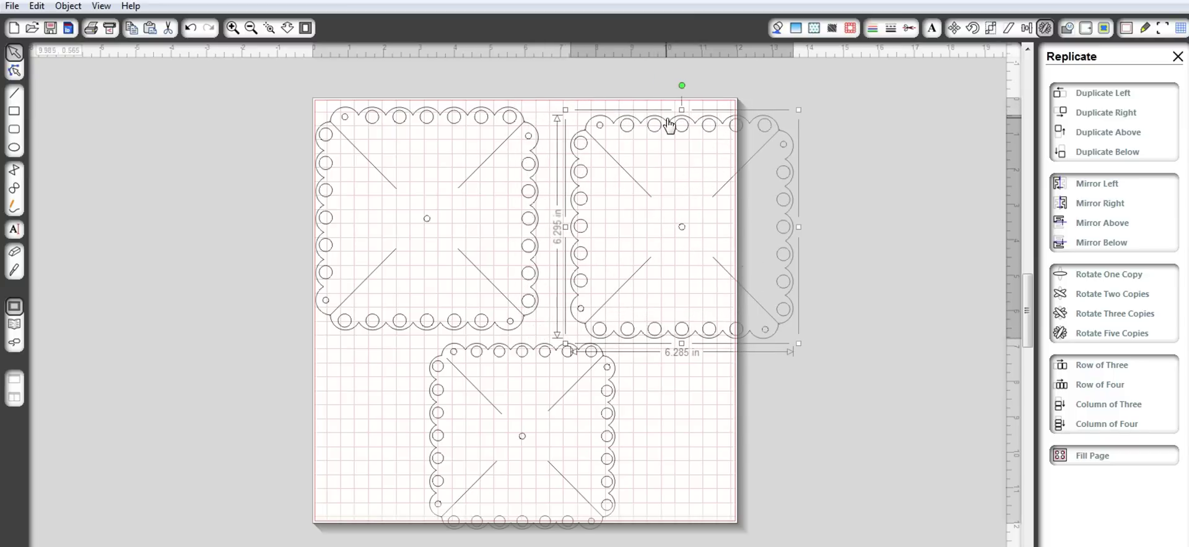
key("Delete")
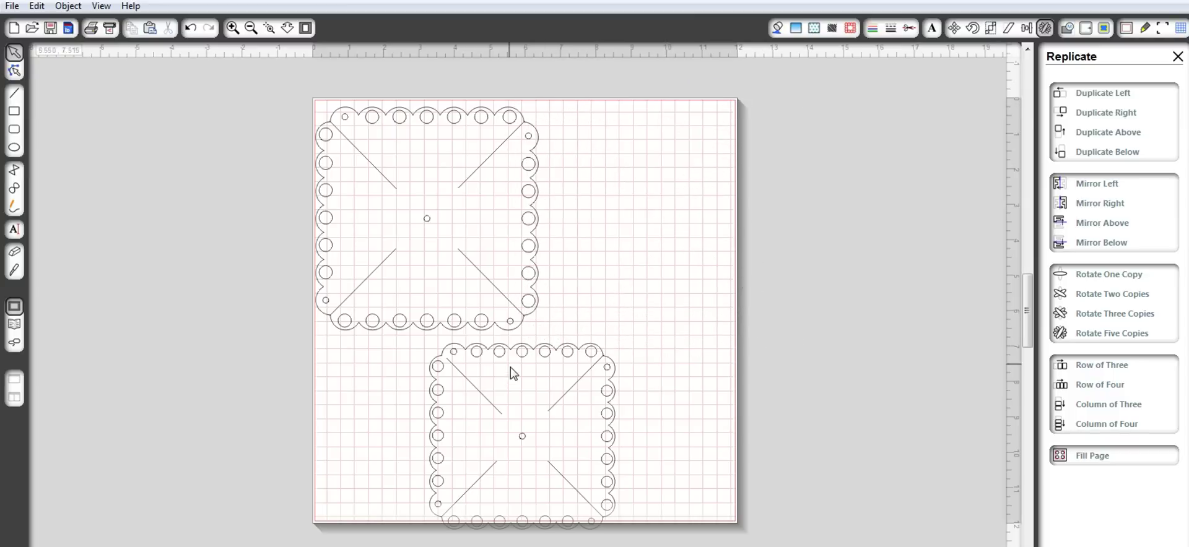